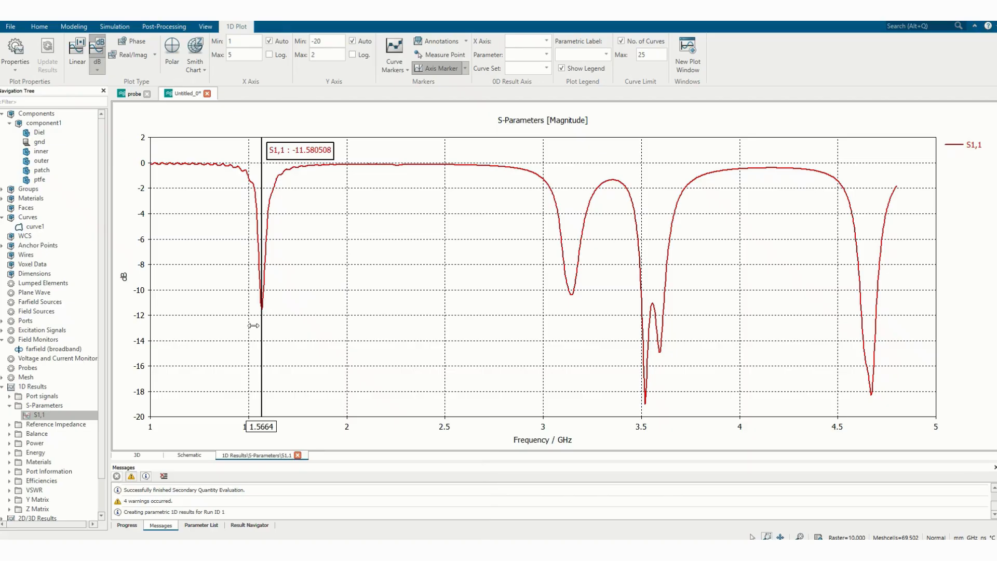
# Step: Zoom into the S1,1 dip near 1.57 GHz, and open the Axial Ratio result with the axis marker at the curve's minimum
pyautogui.moveTo(198, 145); pyautogui.dragTo(333, 368)
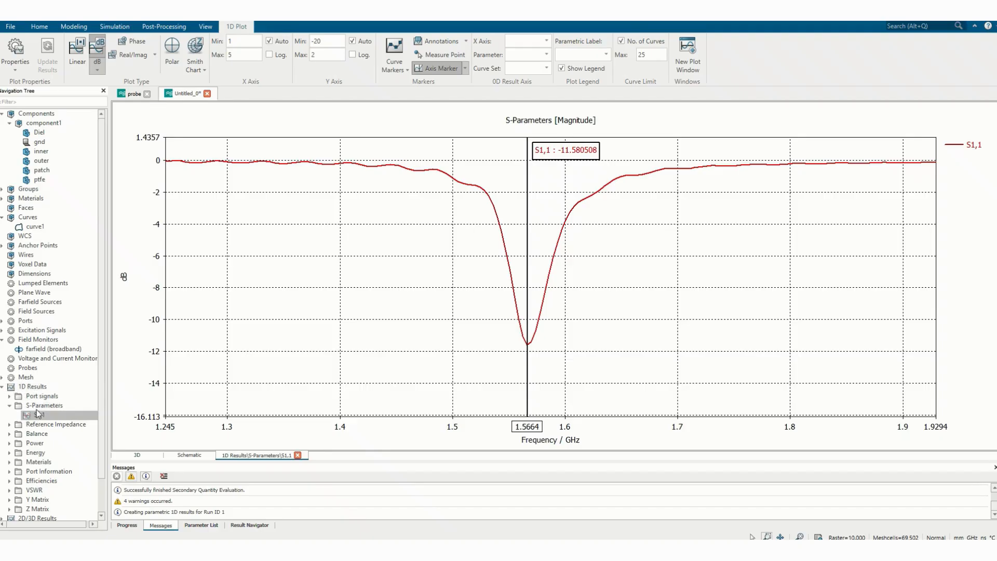
pyautogui.scroll(-2, 91, 425)
pyautogui.doubleClick(40, 509)
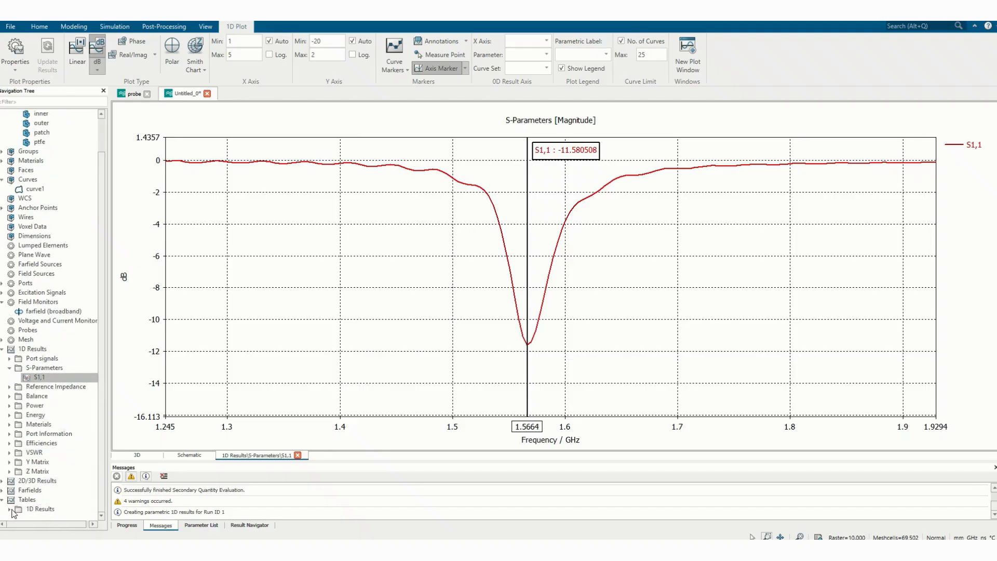
pyautogui.click(49, 518)
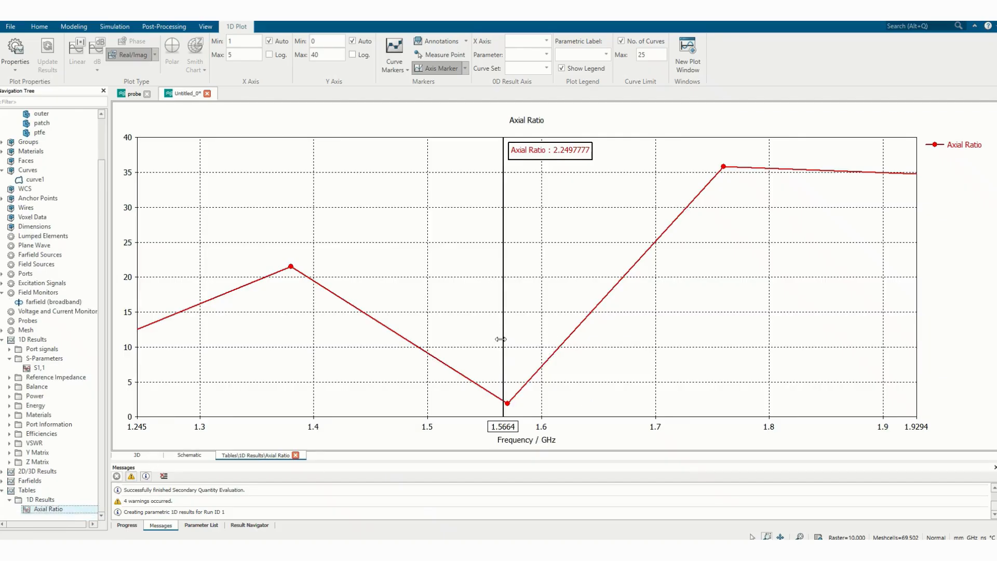
pyautogui.moveTo(503, 298); pyautogui.dragTo(507, 296)
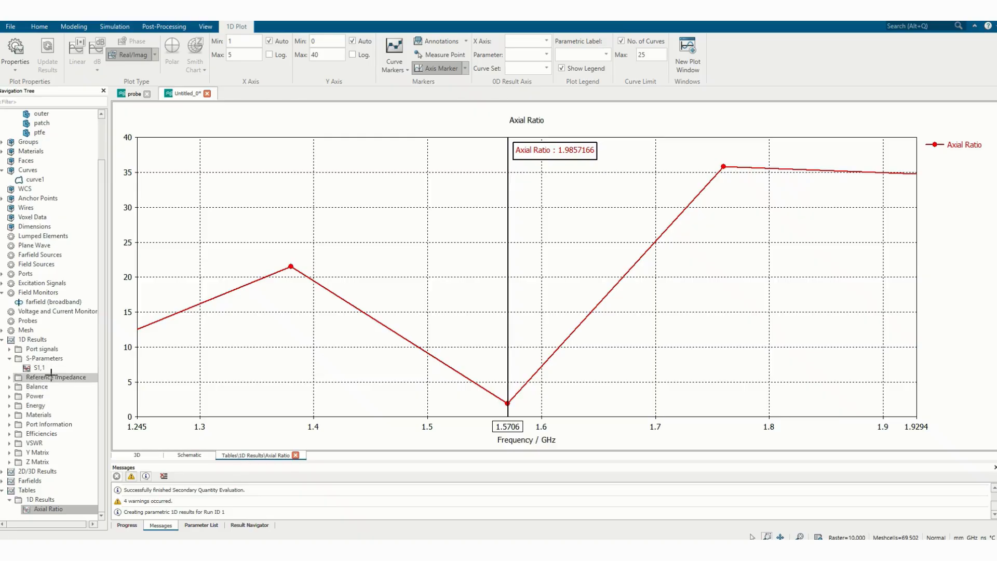
# Step: Compare the S1,1 curve with the Axial Ratio curve at the marker frequency, and zoom in on the Axial Ratio minimum
pyautogui.click(3, 480)
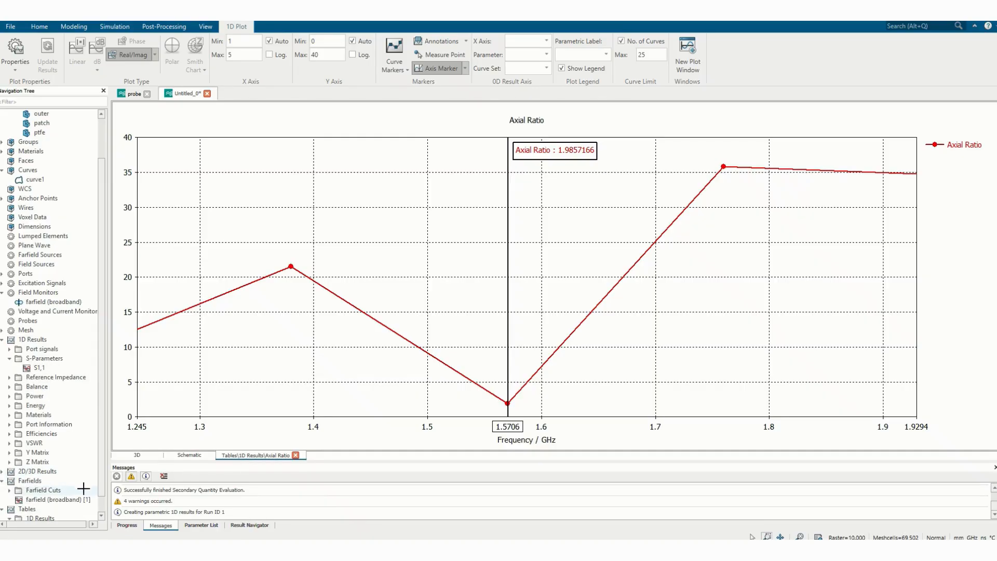
pyautogui.scroll(-1, 66, 474)
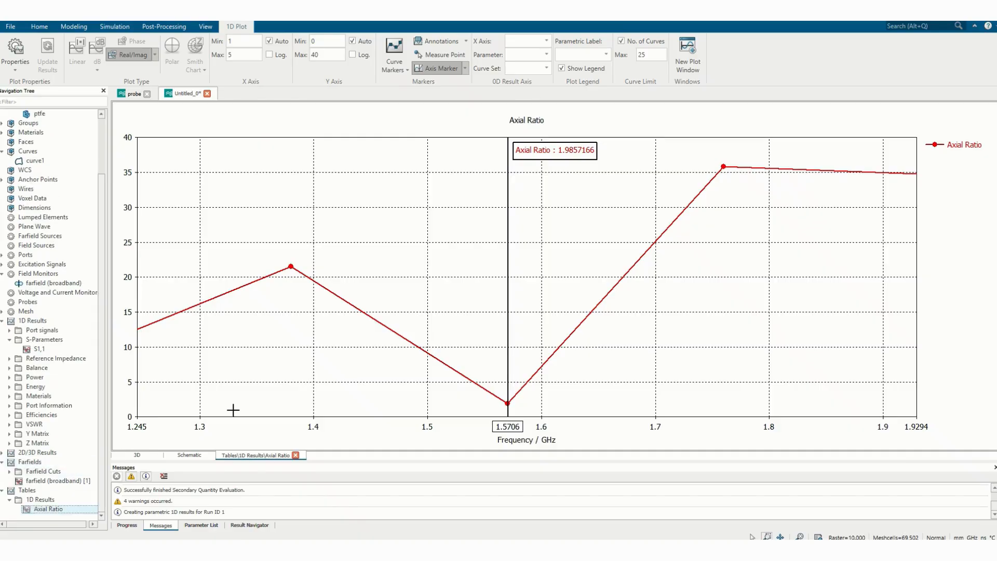
pyautogui.click(43, 349)
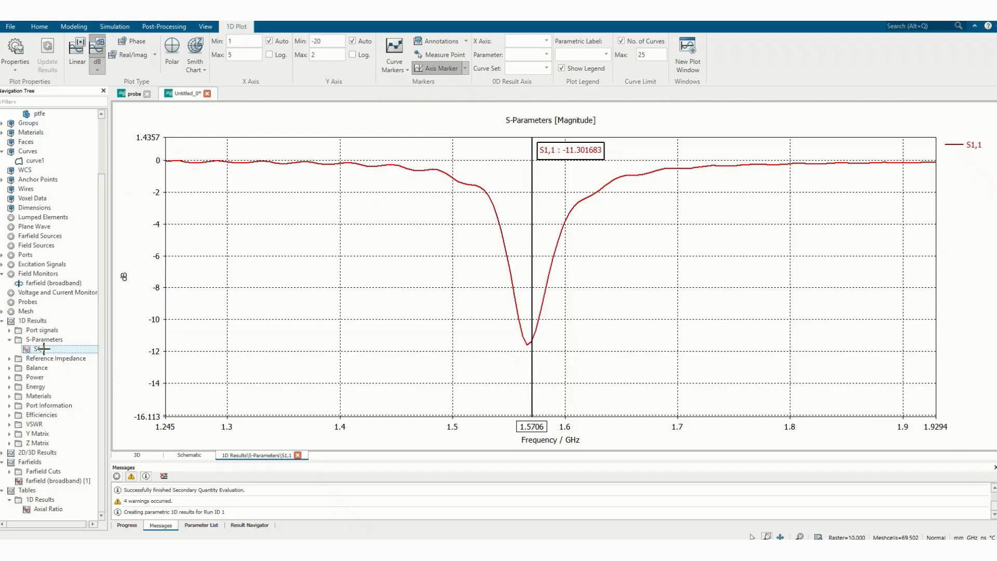
pyautogui.click(49, 509)
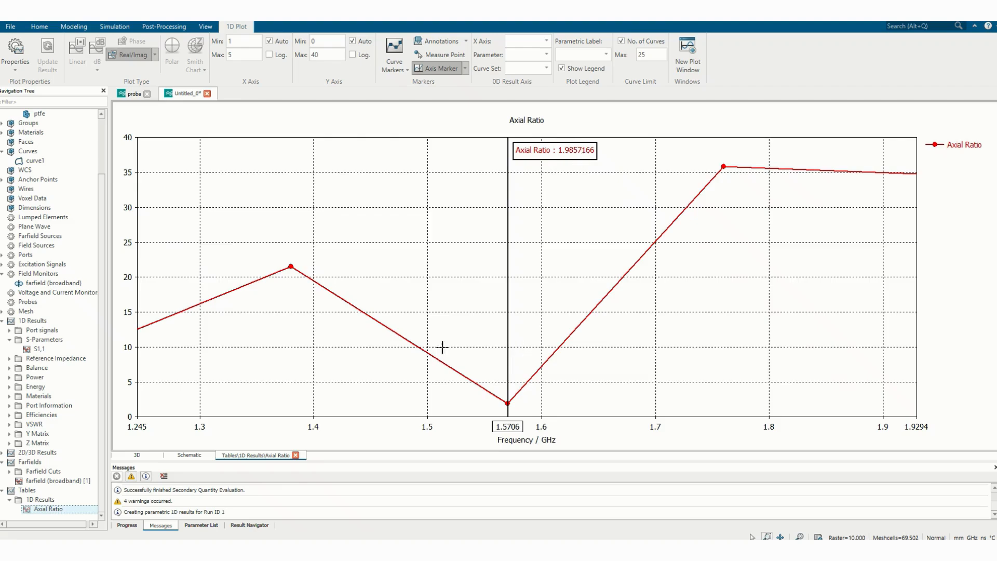
pyautogui.moveTo(402, 296); pyautogui.dragTo(566, 462)
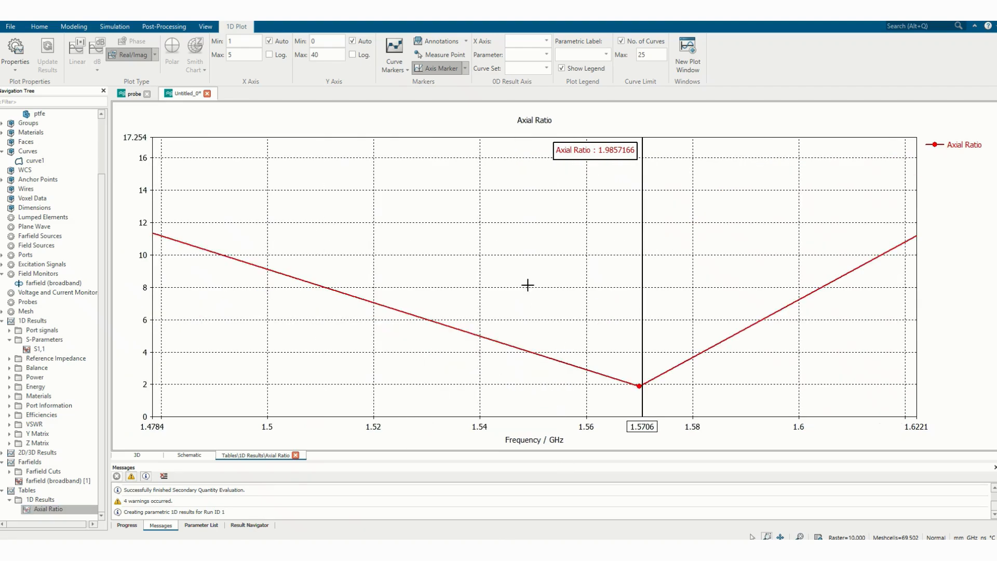
pyautogui.moveTo(527, 283); pyautogui.dragTo(716, 437)
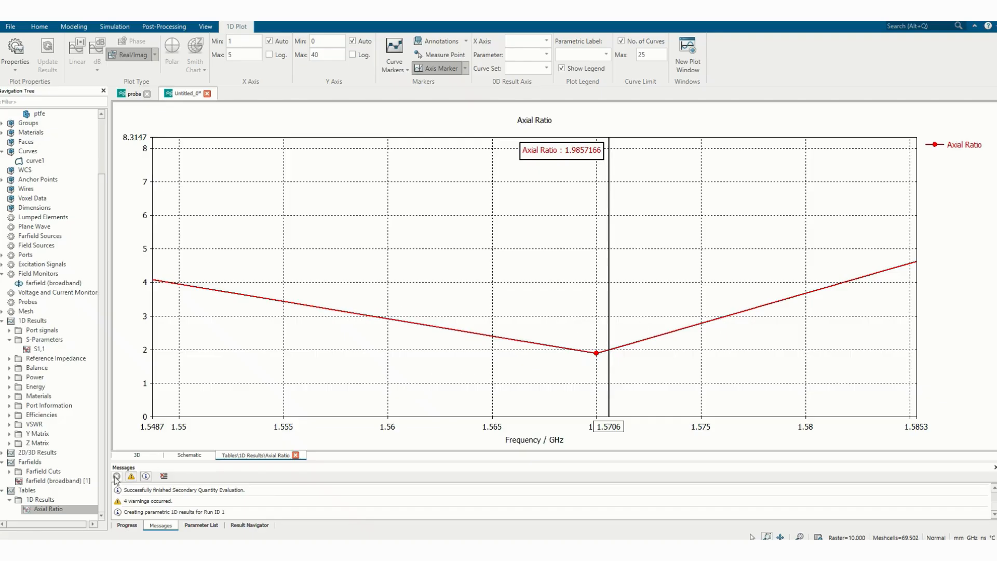
# Step: Display the broadband farfield result in 3D and inspect the pattern from the side
pyautogui.click(58, 482)
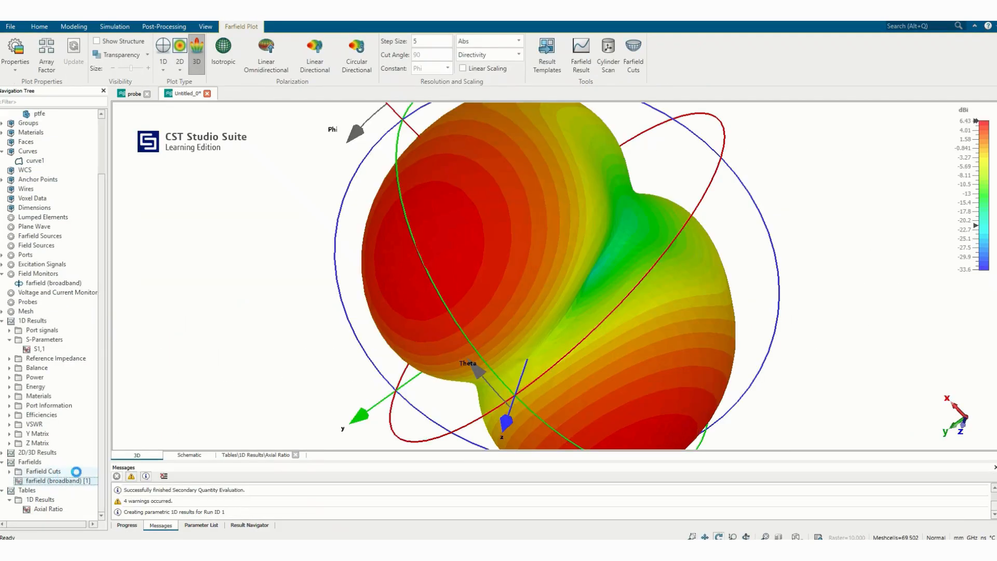
pyautogui.scroll(-2, 471, 228)
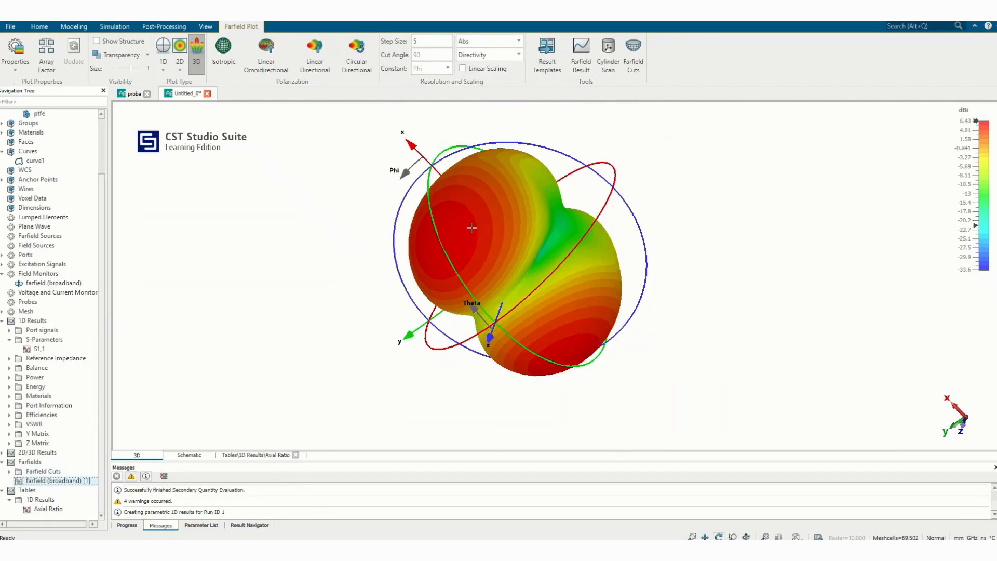
pyautogui.moveTo(471, 228); pyautogui.dragTo(631, 334)
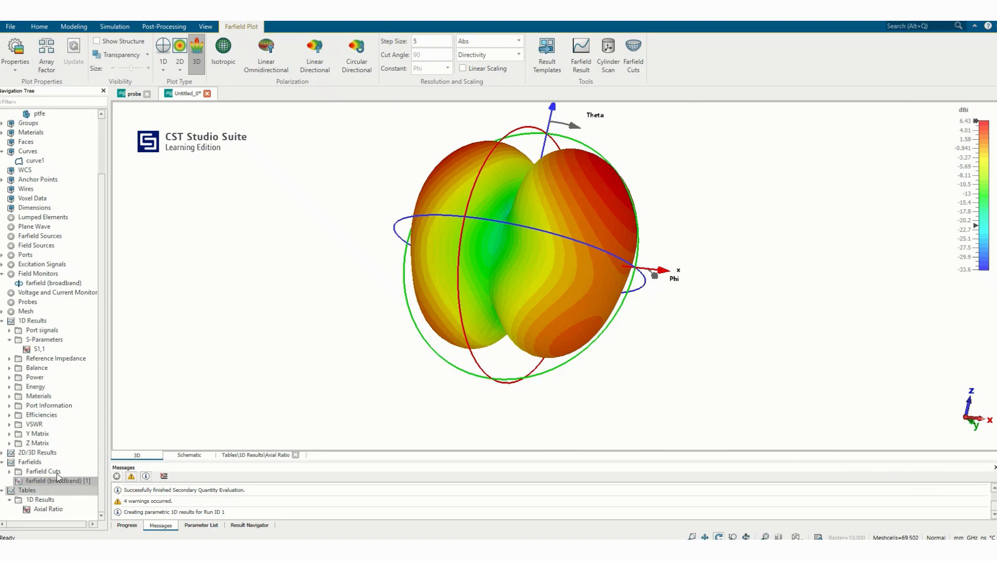
# Step: Place the axis marker on the Axial Ratio minimum at 1.57 GHz, and set the broadband farfield plot frequency to 1.57
pyautogui.click(48, 508)
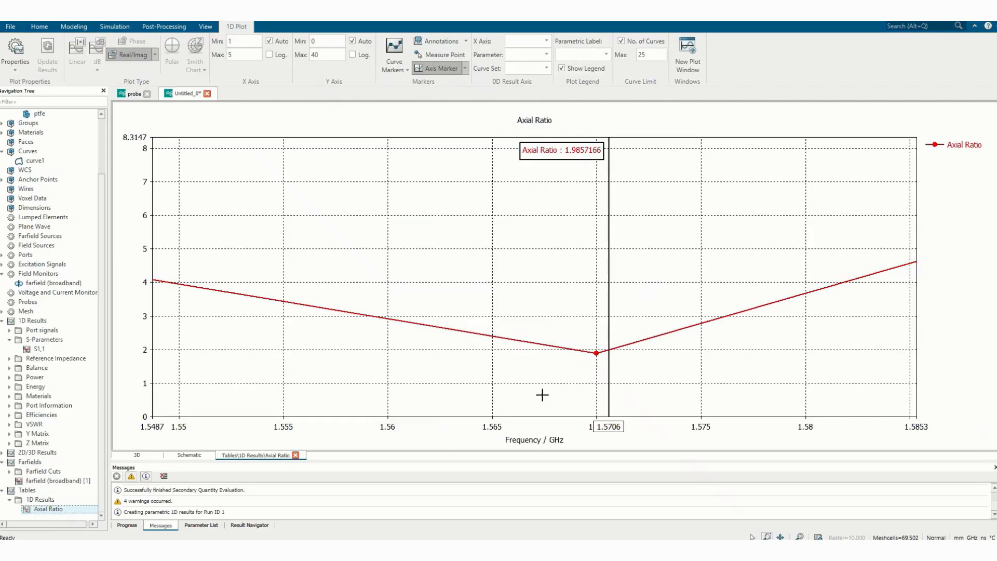
pyautogui.moveTo(606, 366); pyautogui.dragTo(595, 362)
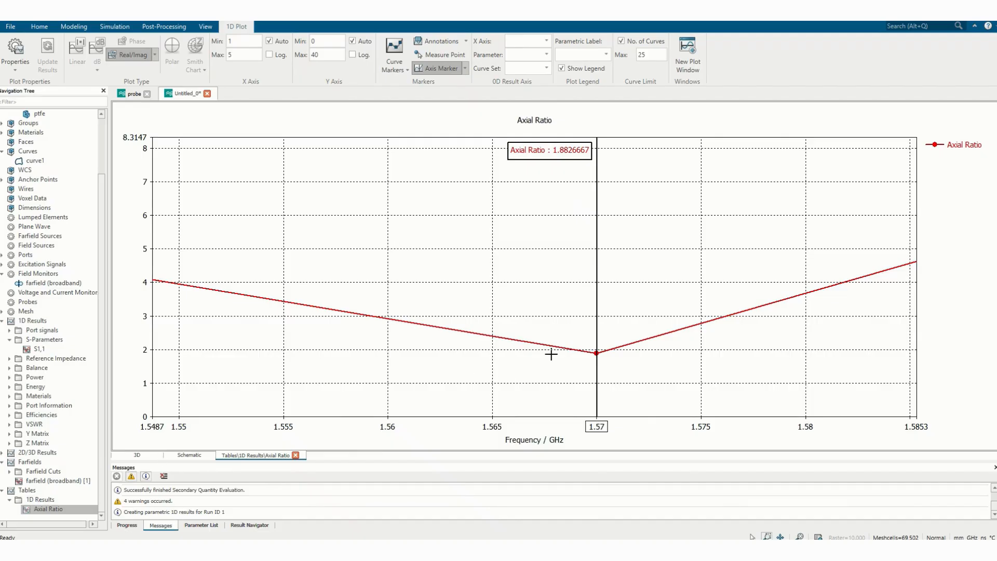
pyautogui.click(70, 482)
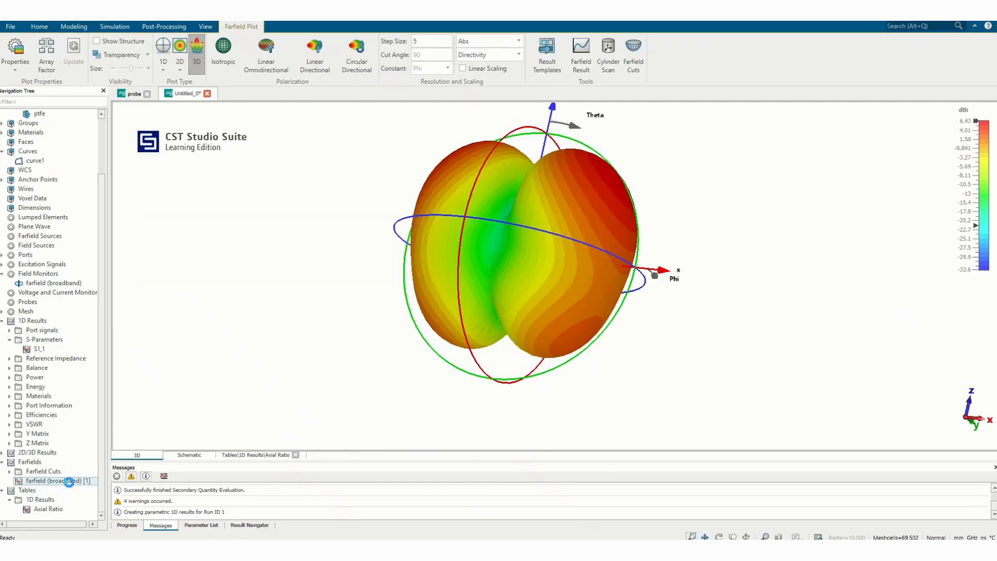
pyautogui.click(9, 48)
pyautogui.moveTo(167, 90); pyautogui.dragTo(201, 125)
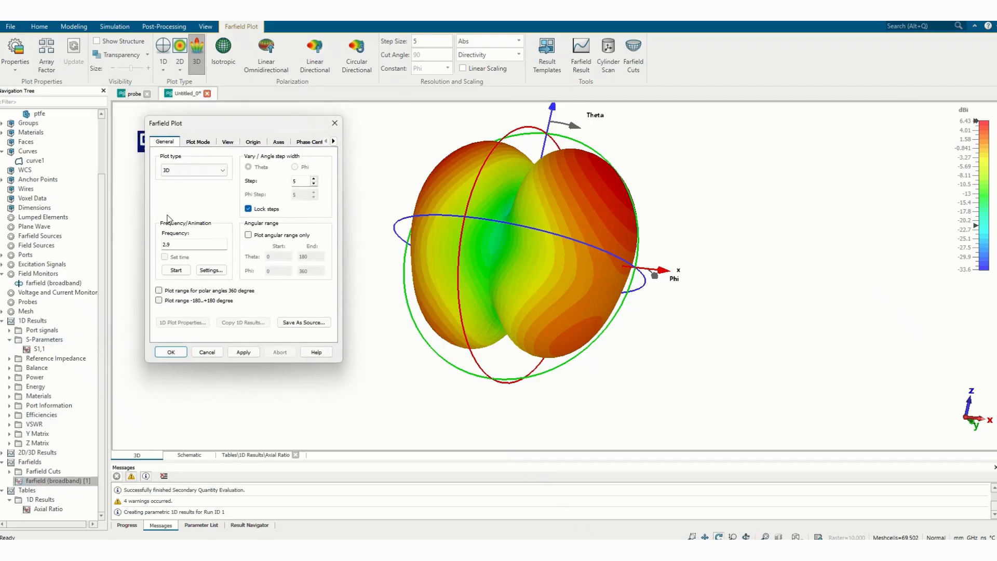
pyautogui.doubleClick(176, 248)
pyautogui.click(848, 231)
pyautogui.click(248, 352)
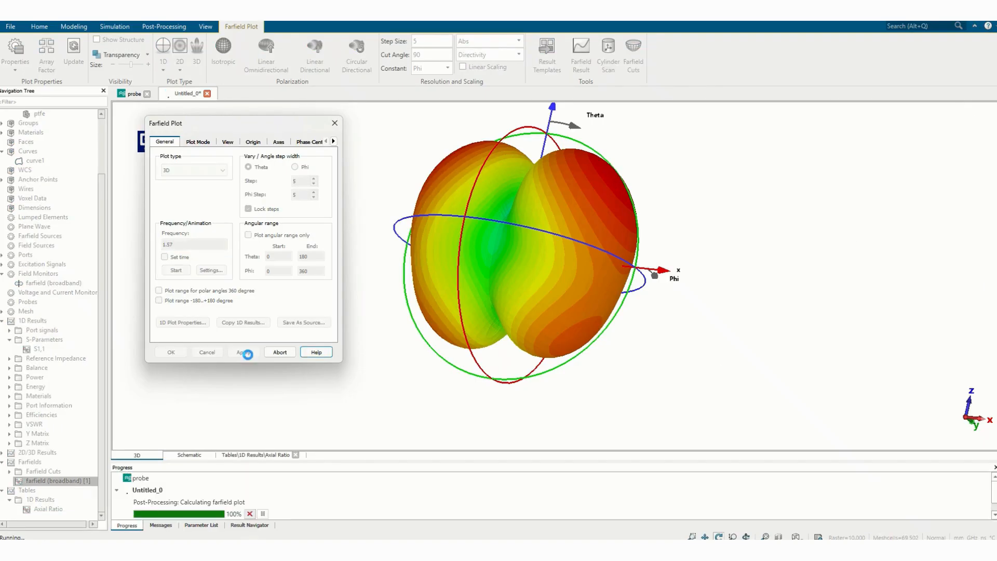
pyautogui.click(334, 123)
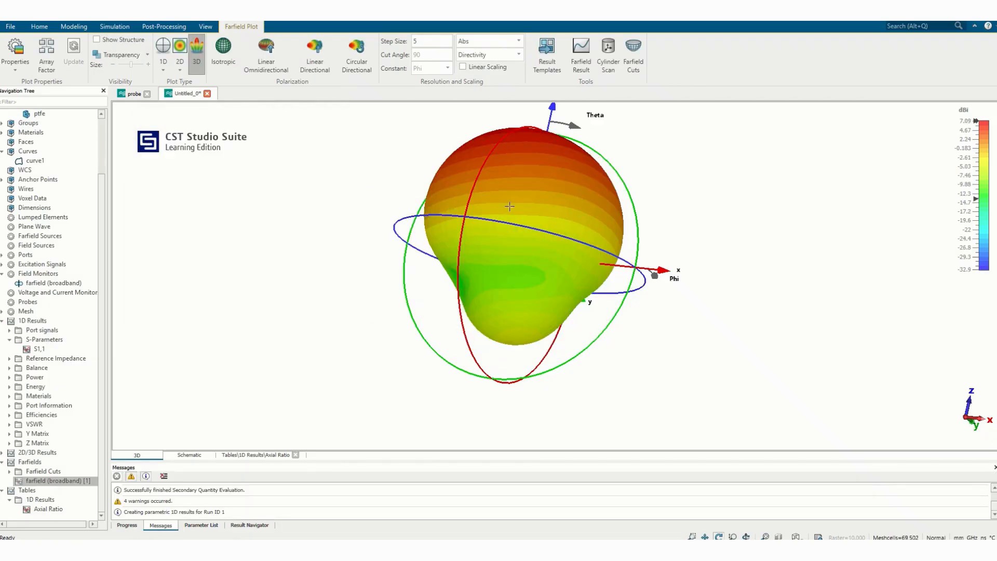
# Step: Show the antenna structure together with the 3D farfield pattern
pyautogui.moveTo(613, 322); pyautogui.dragTo(652, 462)
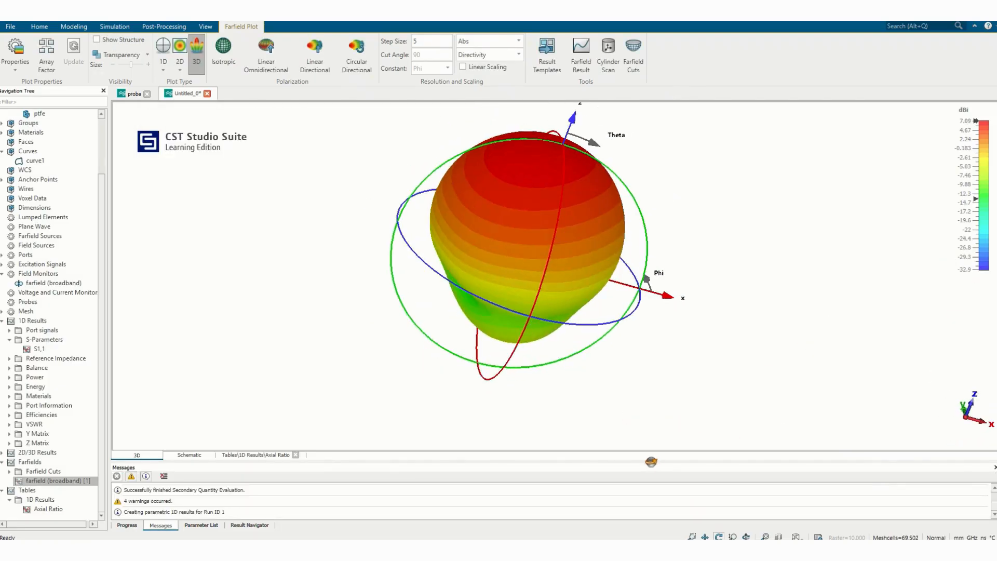
pyautogui.click(127, 40)
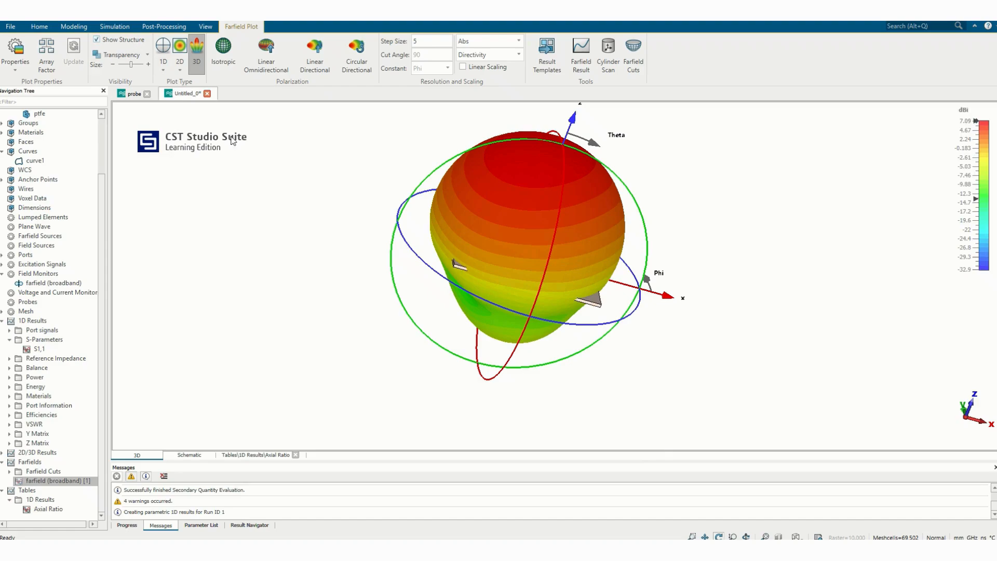
pyautogui.moveTo(610, 268); pyautogui.dragTo(562, 254)
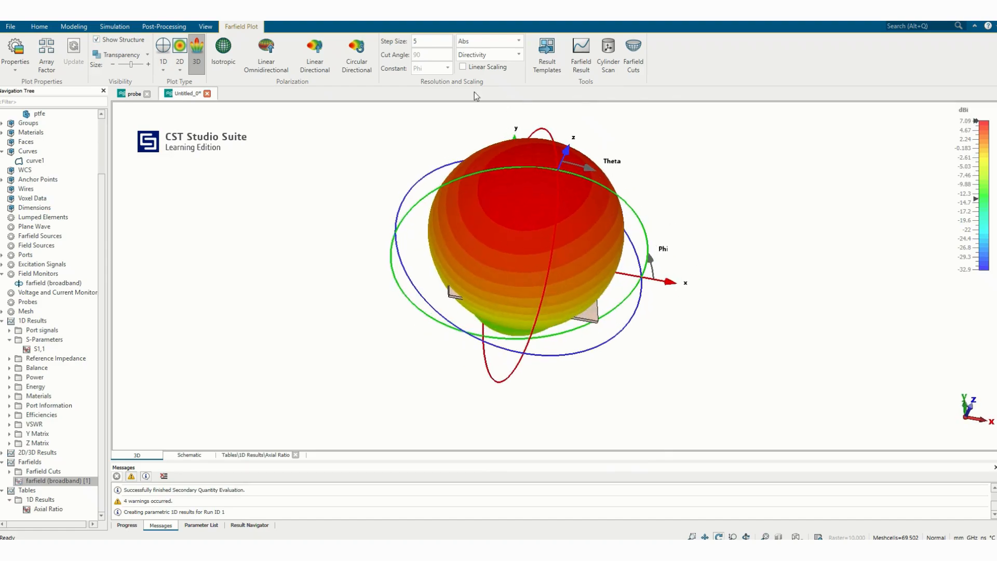
# Step: Plot Gain for the 3D farfield and inspect the pattern from another angle
pyautogui.click(485, 55)
pyautogui.click(486, 77)
pyautogui.moveTo(585, 210); pyautogui.dragTo(667, 331)
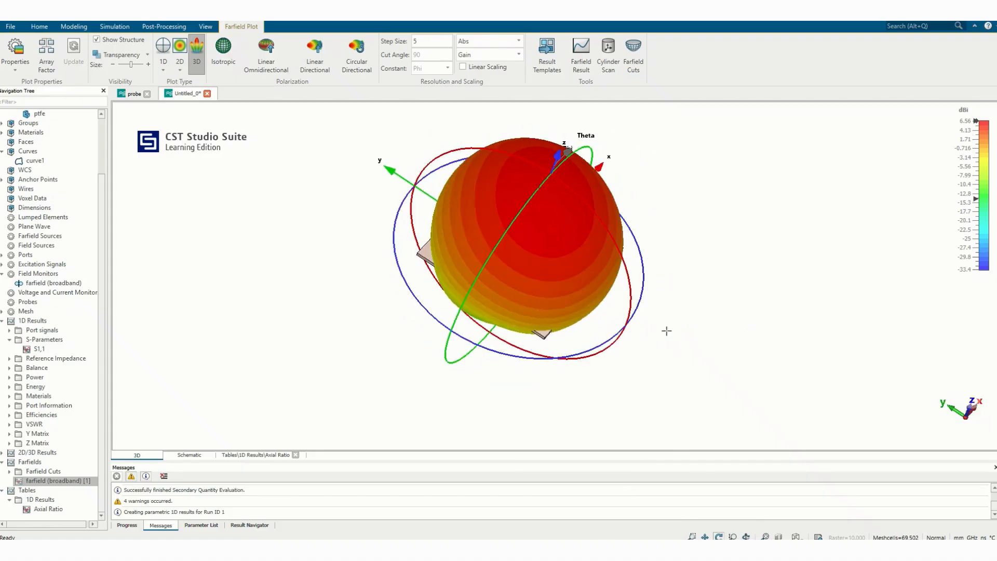
pyautogui.scroll(3, 515, 281)
pyautogui.scroll(-6, 515, 282)
pyautogui.moveTo(571, 234); pyautogui.dragTo(615, 206)
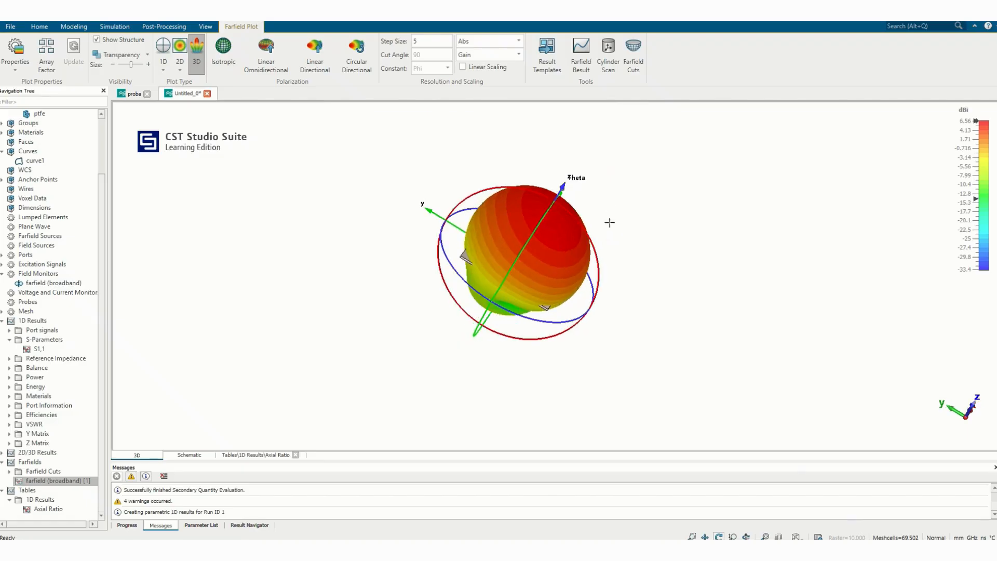
# Step: Compare the Directivity and Gain patterns of the 3D farfield, ending on Gain, and inspect the main lobe along the z axis
pyautogui.click(514, 54)
pyautogui.click(500, 67)
pyautogui.click(501, 55)
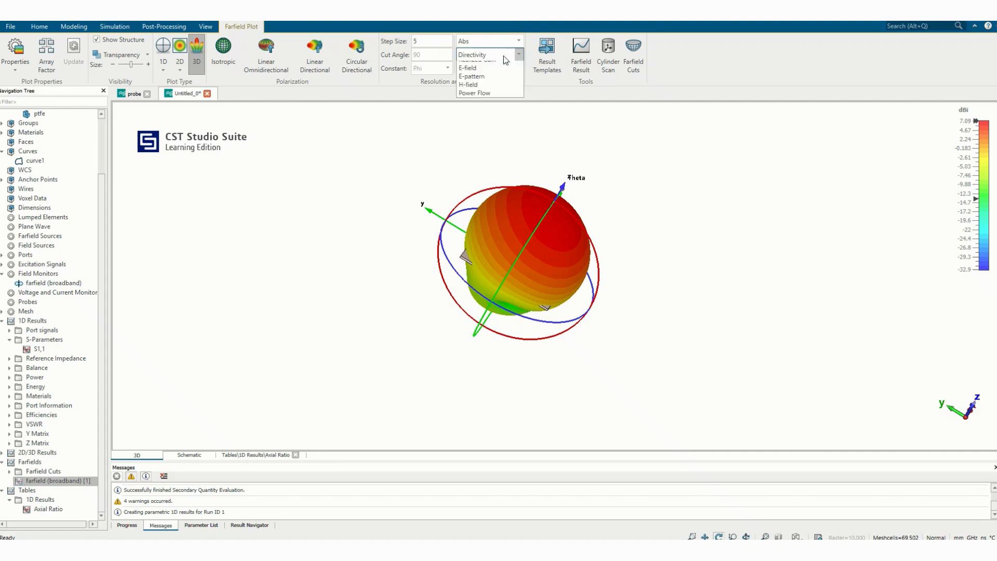
pyautogui.click(483, 76)
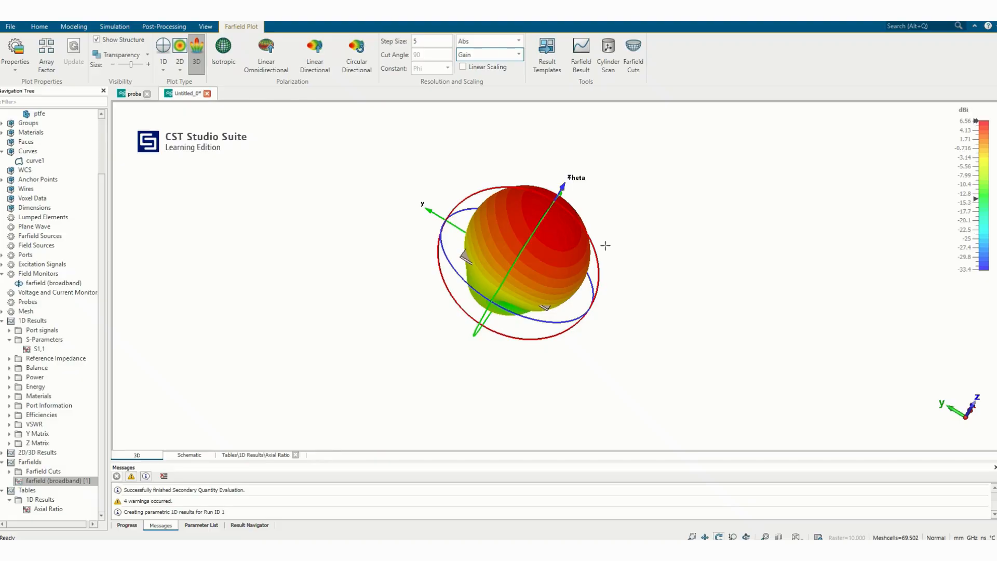
pyautogui.moveTo(514, 259); pyautogui.dragTo(570, 271)
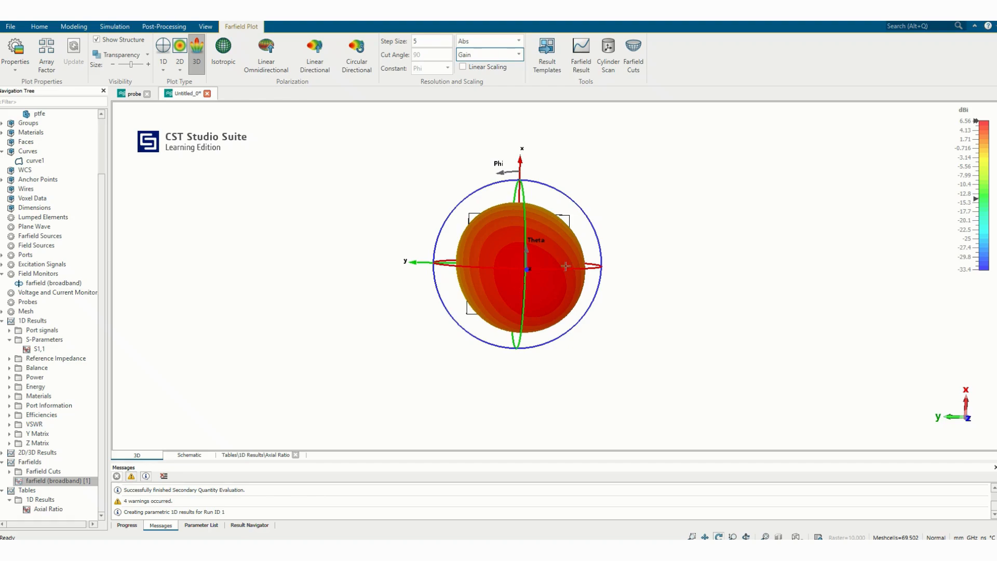
pyautogui.moveTo(550, 268); pyautogui.dragTo(551, 286)
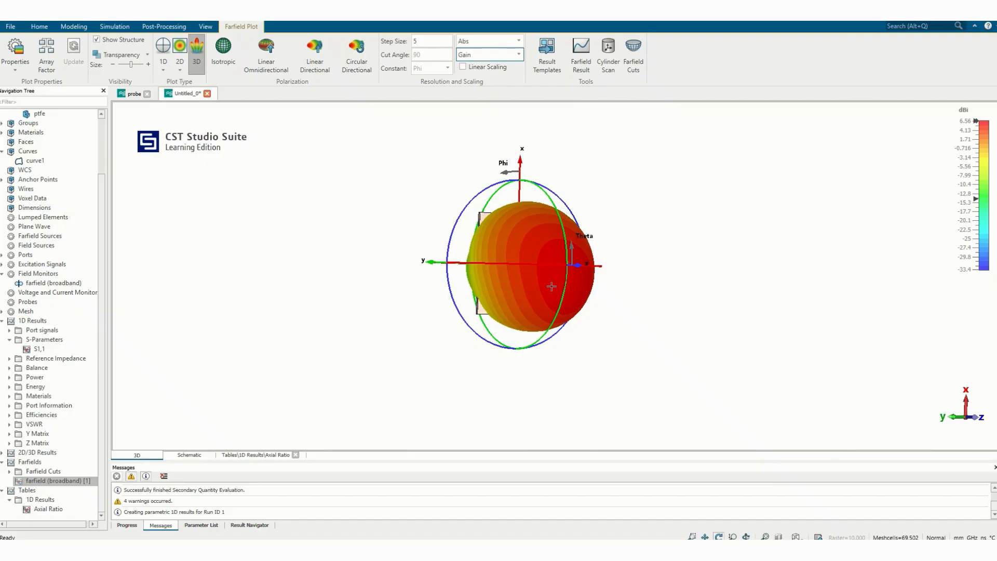
pyautogui.moveTo(551, 286); pyautogui.dragTo(455, 282)
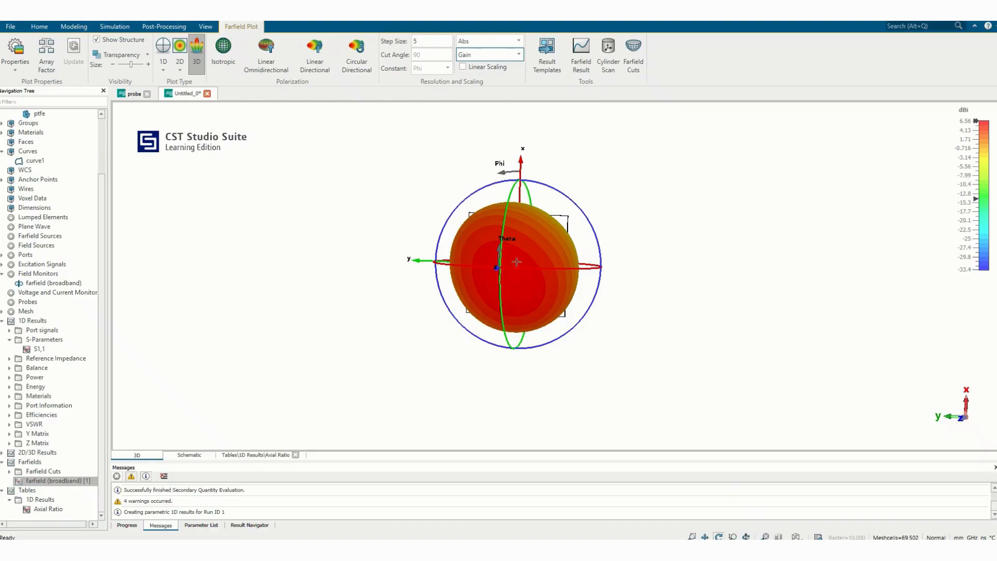
# Step: Plot the farfield gain as a 1D Cartesian cut
pyautogui.click(165, 45)
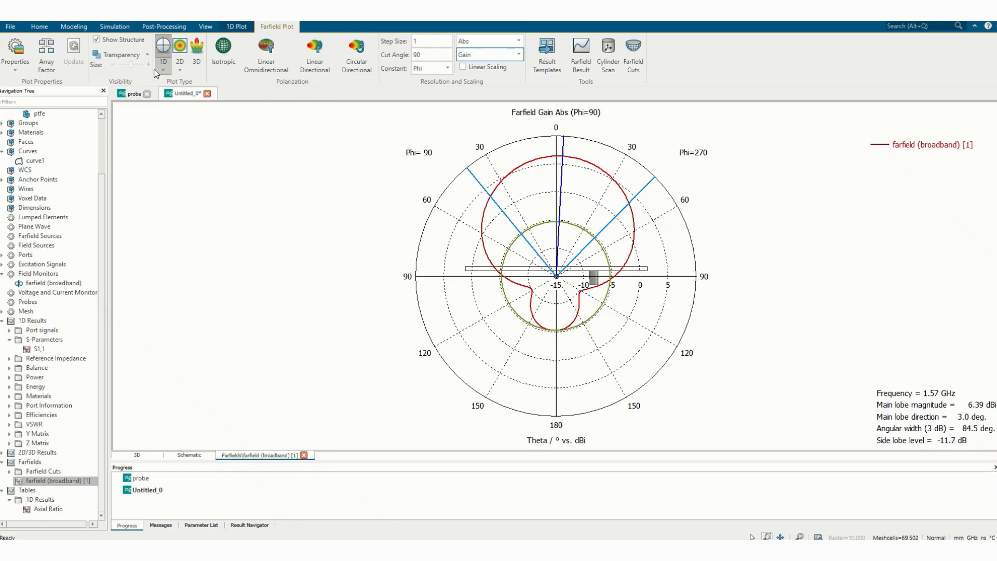
pyautogui.click(161, 71)
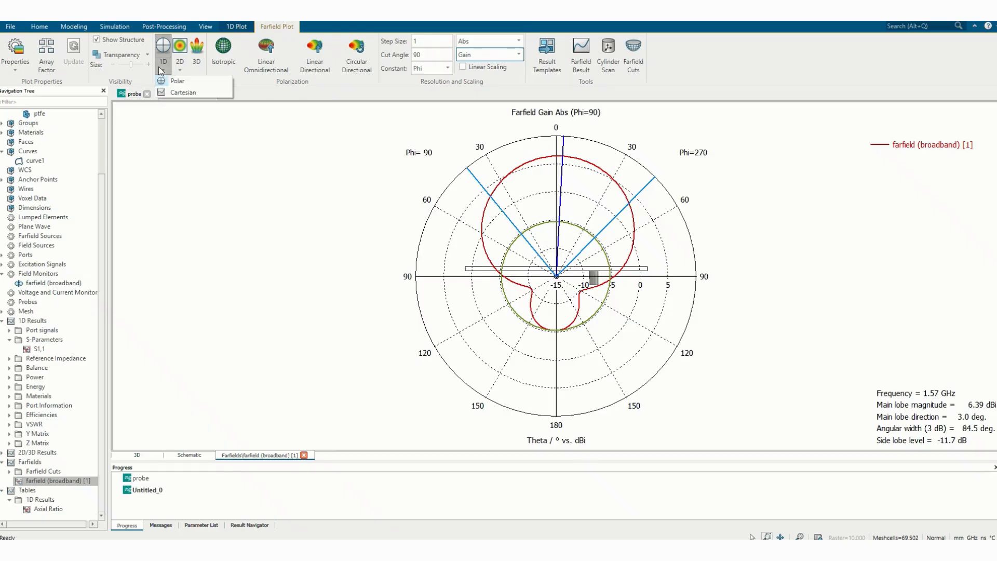
pyautogui.click(170, 91)
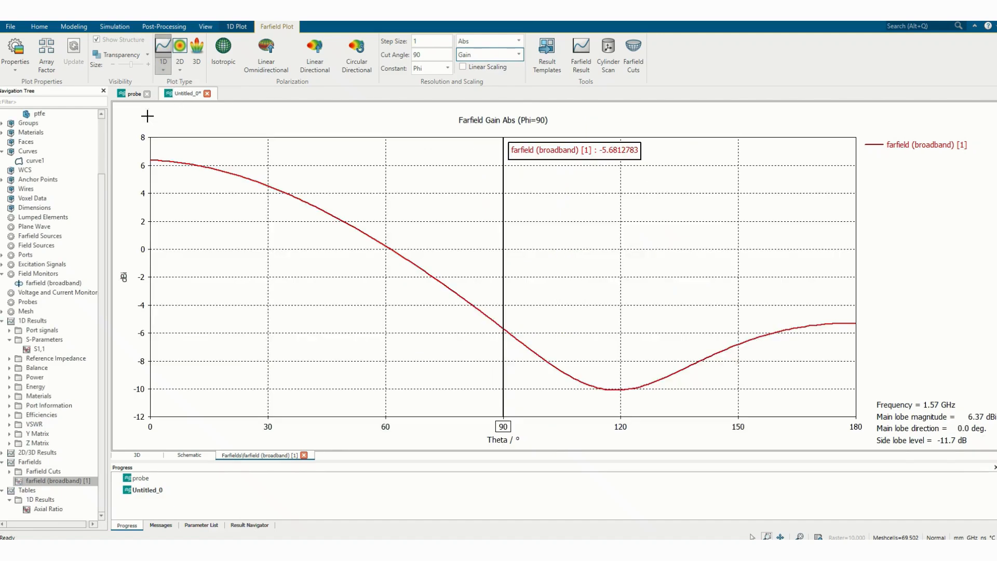
# Step: Set the farfield cut's plot range to the full 360 degrees, spanning -180 to +180 degrees
pyautogui.click(16, 49)
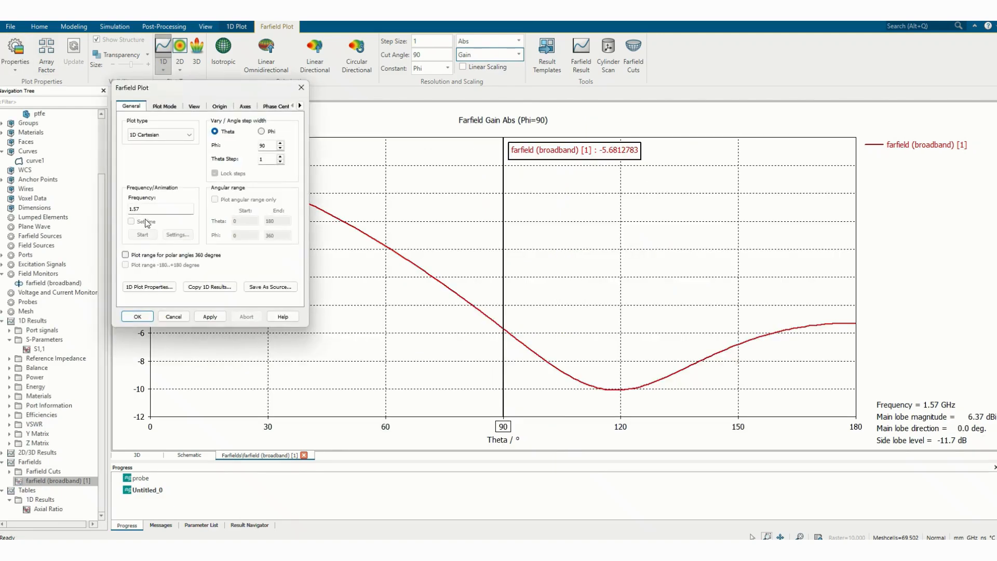
pyautogui.click(126, 255)
pyautogui.click(125, 265)
pyautogui.click(207, 316)
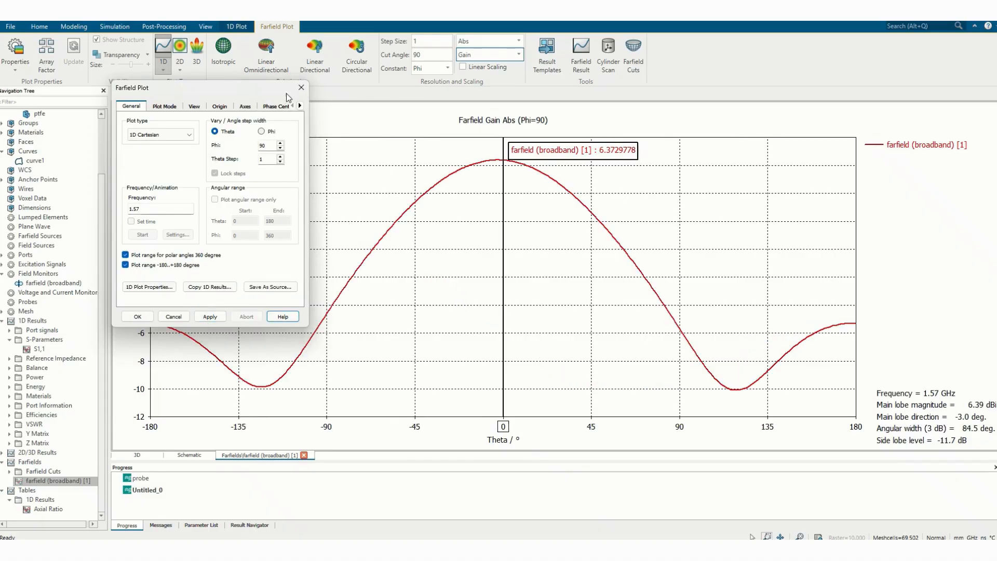
pyautogui.click(301, 88)
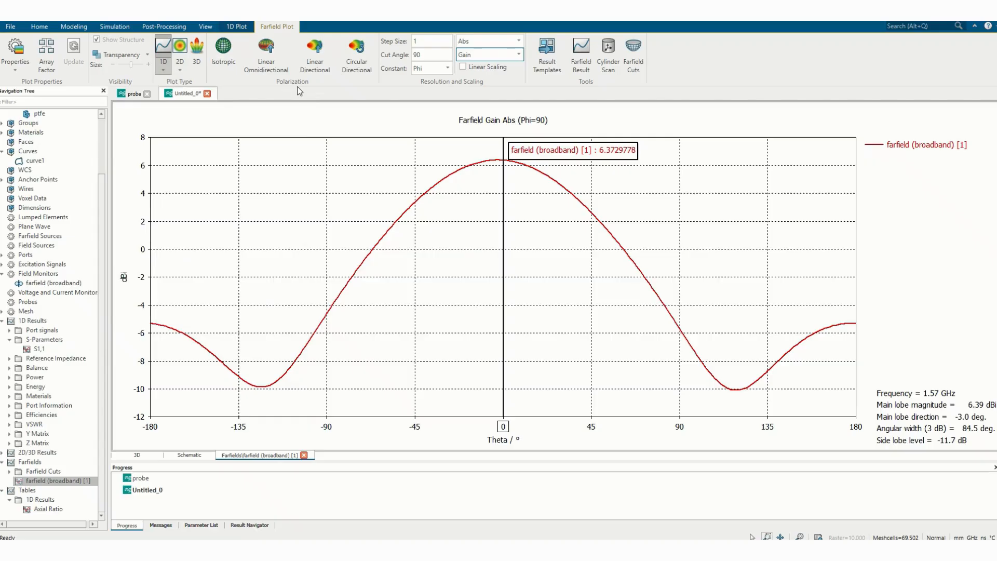
# Step: Set the farfield gain cut angle to 0 degrees with Phi held constant
pyautogui.click(440, 55)
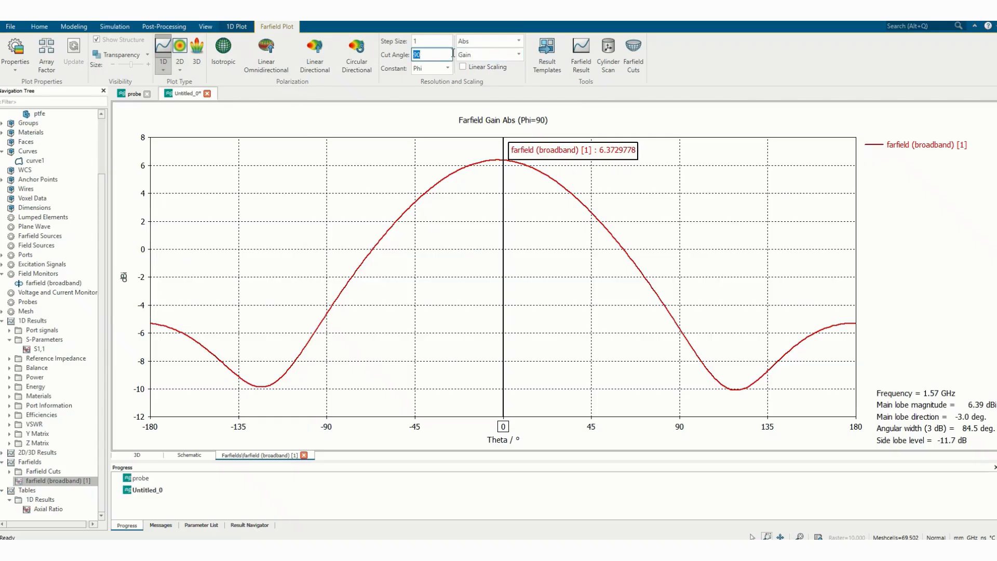
pyautogui.write('0')
pyautogui.press('Return')
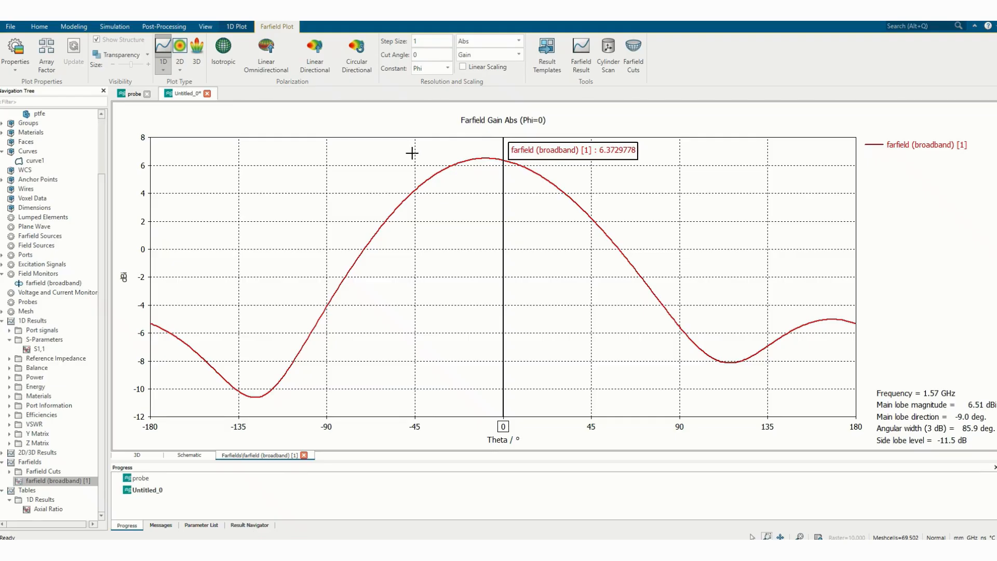
pyautogui.click(418, 57)
pyautogui.click(426, 69)
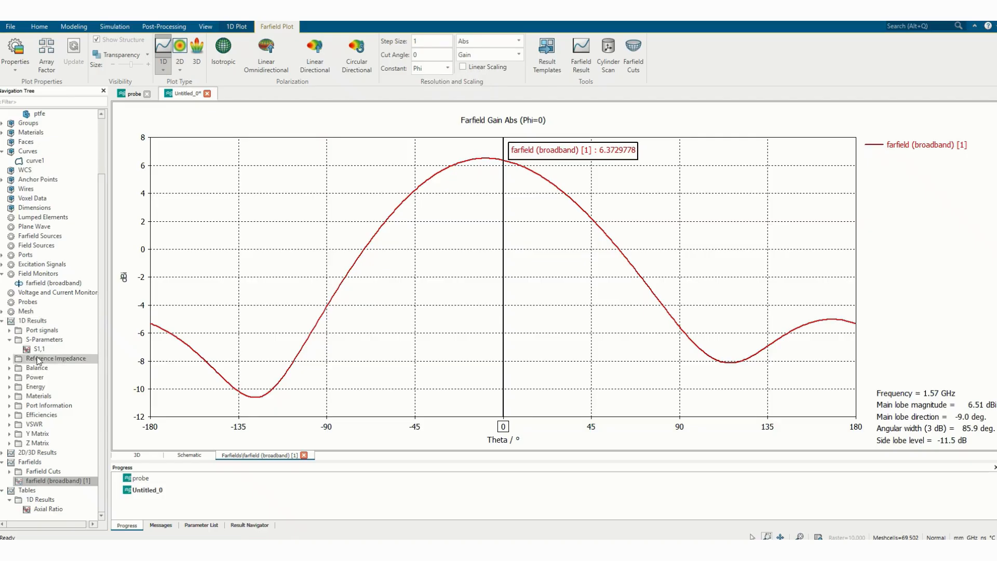
# Step: Create a folder named Ff_1.57GHz under 1D Results
pyautogui.click(39, 325)
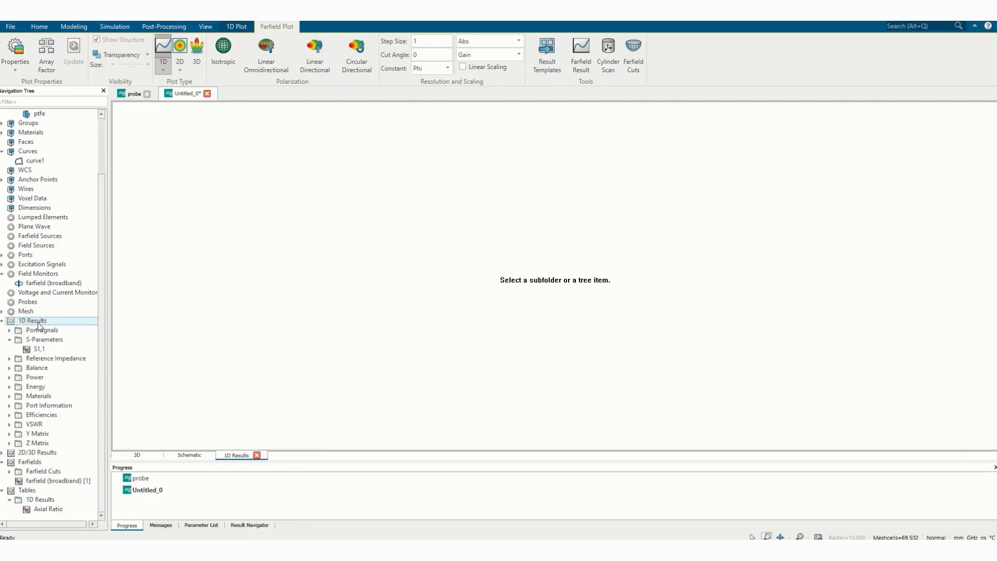
pyautogui.rightClick(40, 325)
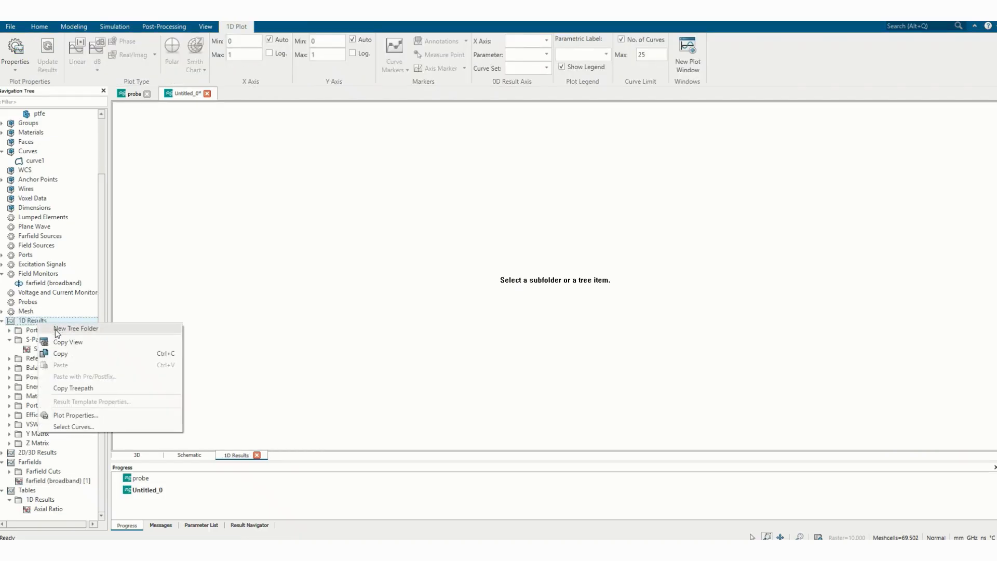
pyautogui.click(55, 329)
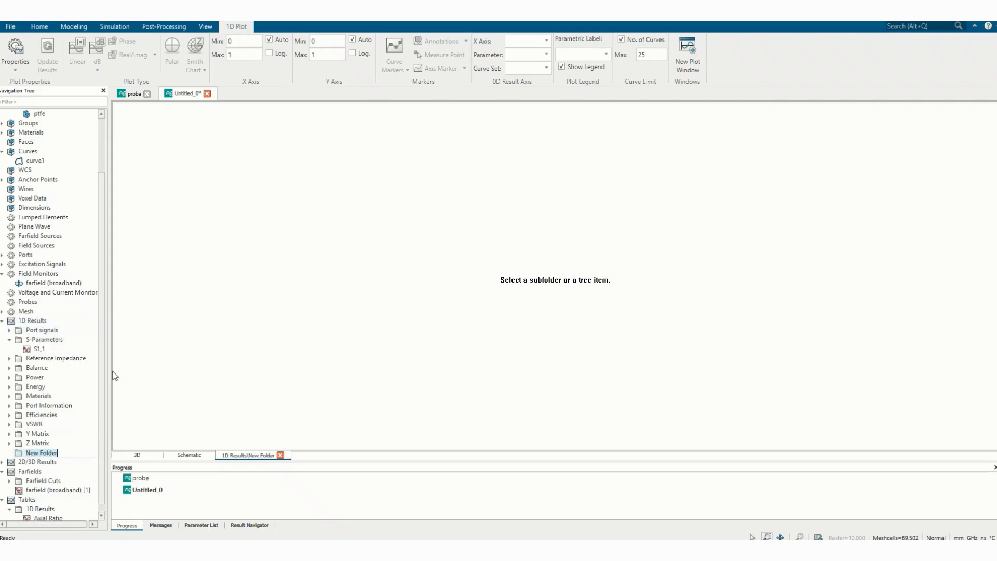
pyautogui.write('Ff_1.57GHz')
# Step: Copy the Phi=0 farfield gain curve into the Ff_1.57GHz folder
pyautogui.click(64, 487)
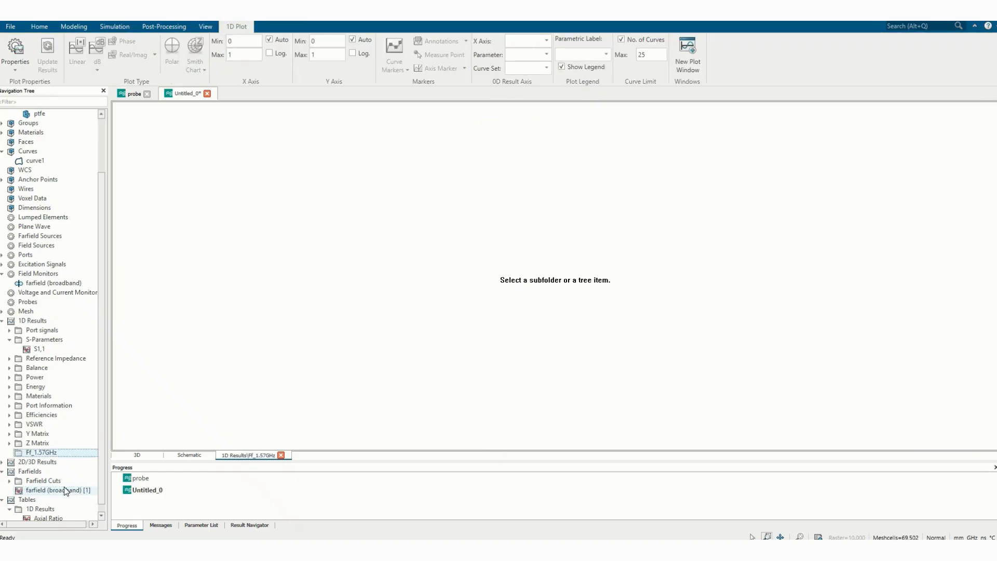
pyautogui.click(61, 489)
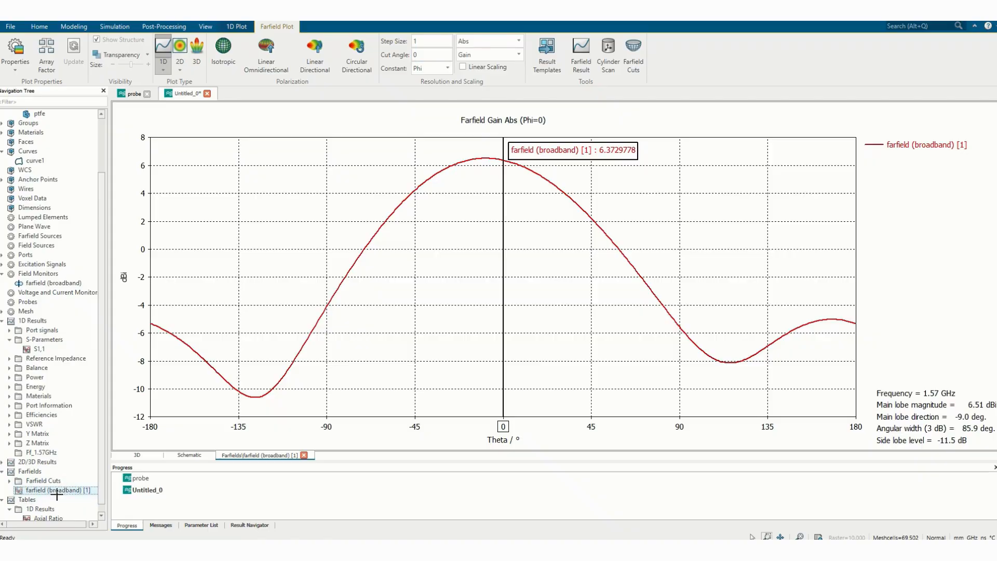
pyautogui.click(47, 453)
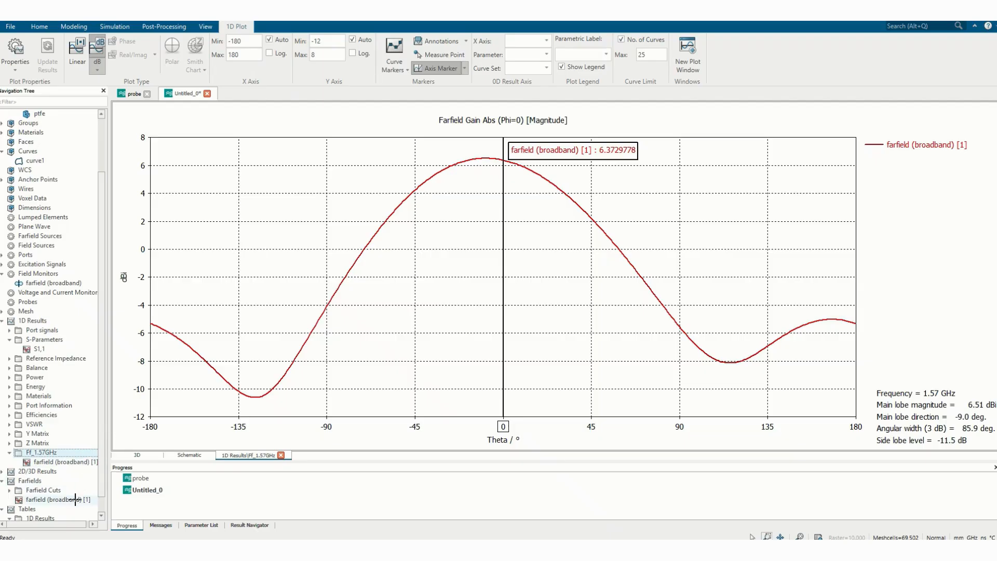
# Step: Rename the copied farfield curve in the Ff_1.57GHz folder as phi 0deg
pyautogui.click(79, 462)
pyautogui.rightClick(79, 464)
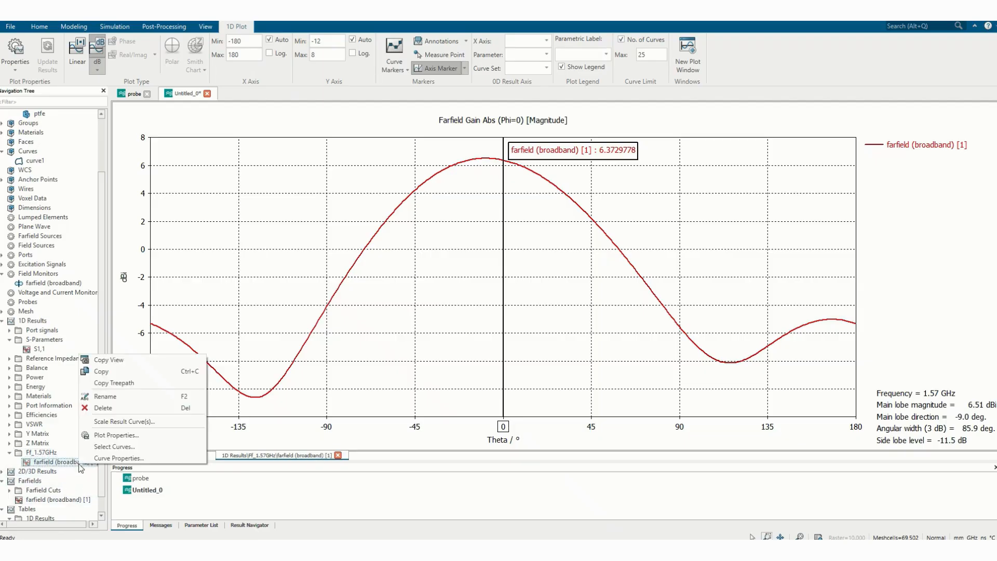
pyautogui.click(113, 396)
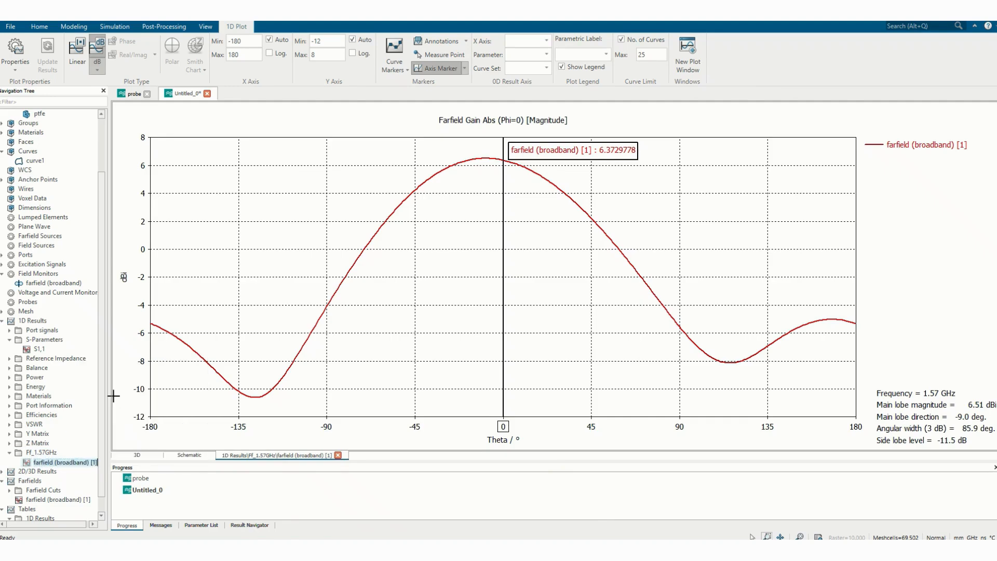
pyautogui.write('phi 0deg')
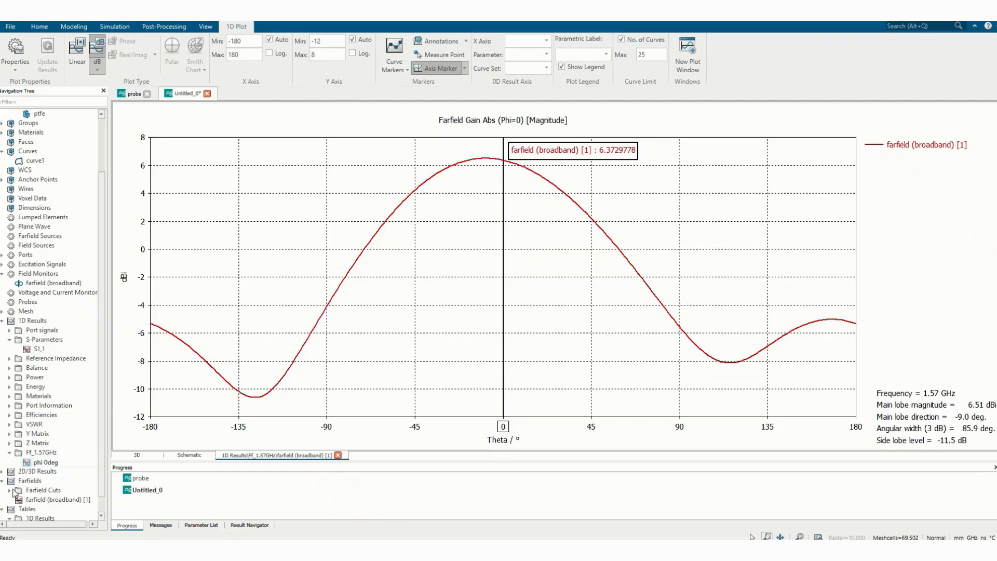
# Step: Set the farfield cut angle to 90 degrees and copy that gain curve into the Ff_1.57GHz folder
pyautogui.click(67, 501)
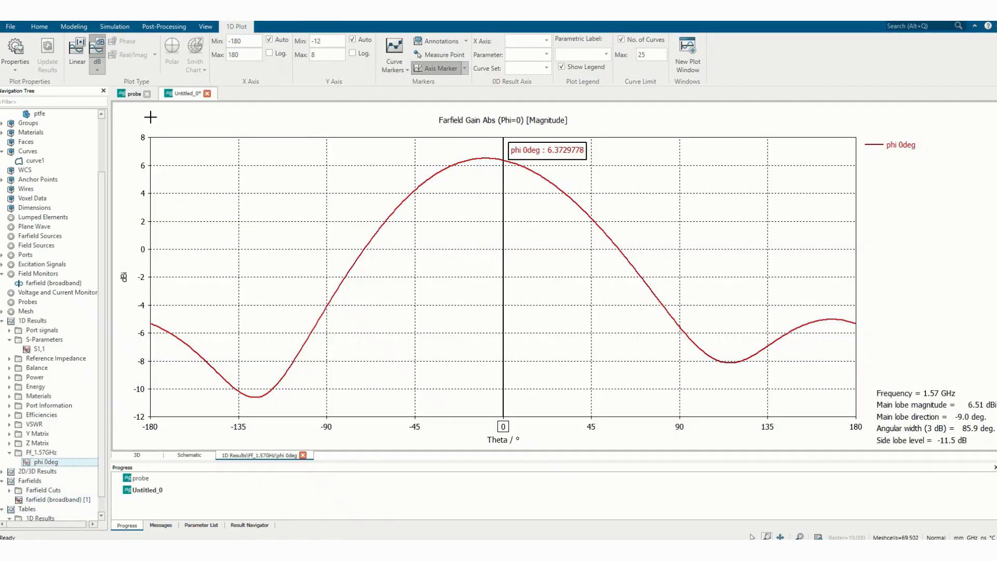
pyautogui.click(53, 500)
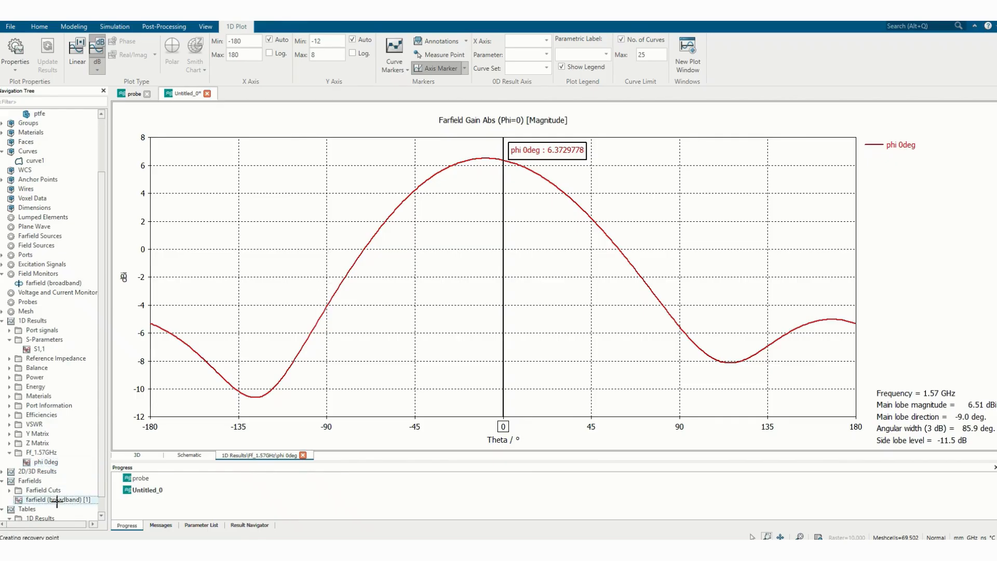
pyautogui.click(427, 54)
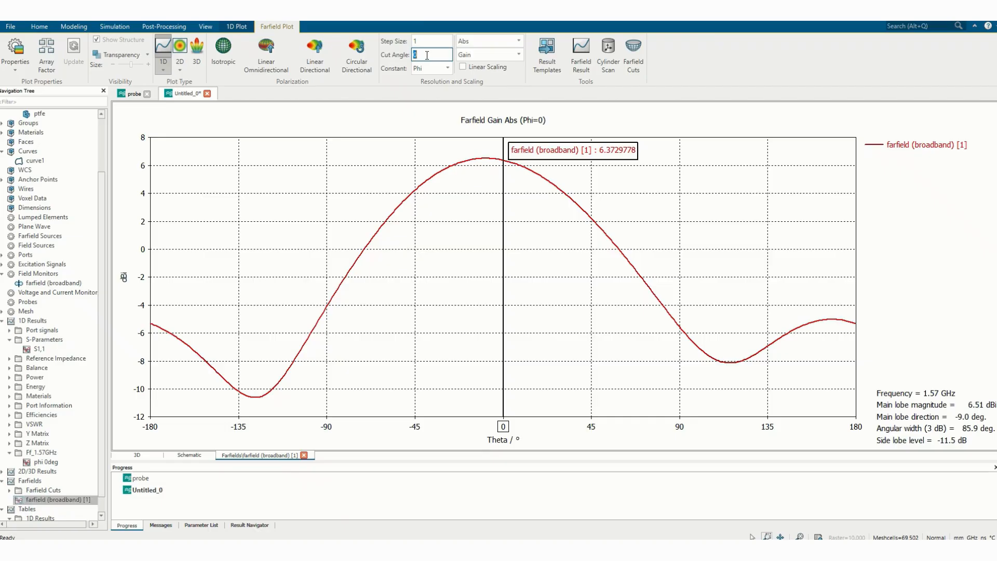
pyautogui.write('90')
pyautogui.press('Return')
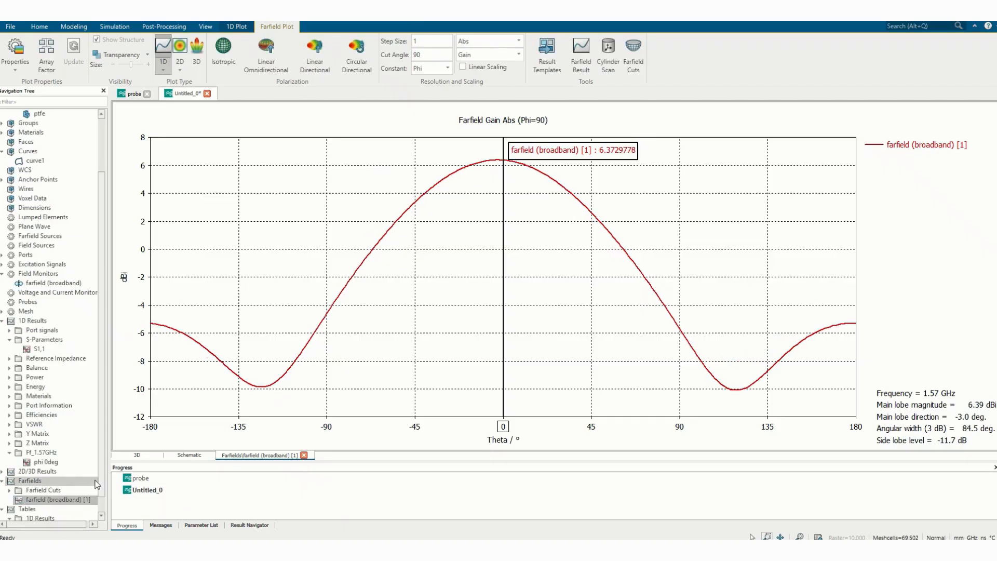
pyautogui.click(45, 453)
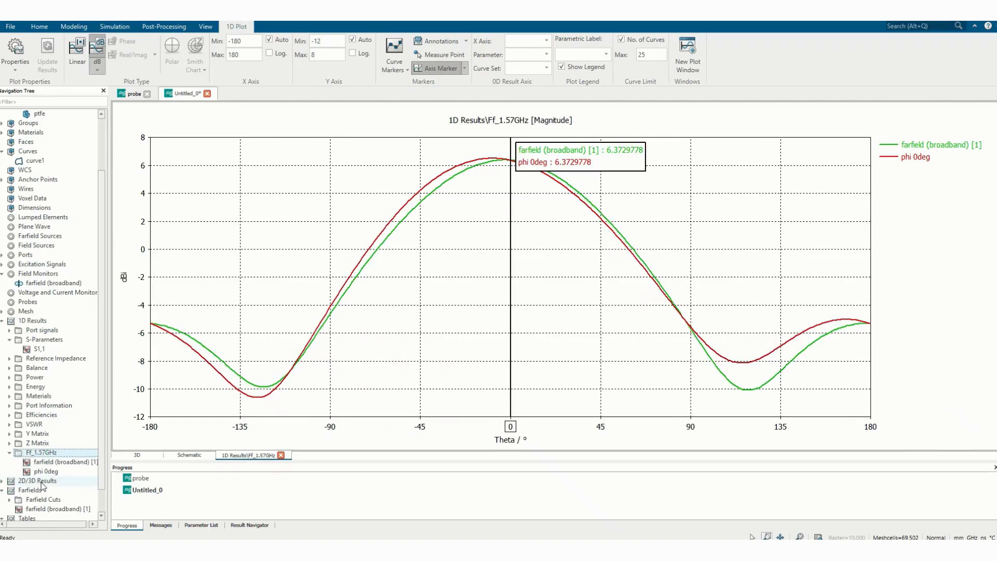
# Step: Rename the newly copied farfield curve in the Ff_1.57GHz folder as phi 90deg
pyautogui.click(54, 461)
pyautogui.click(54, 461)
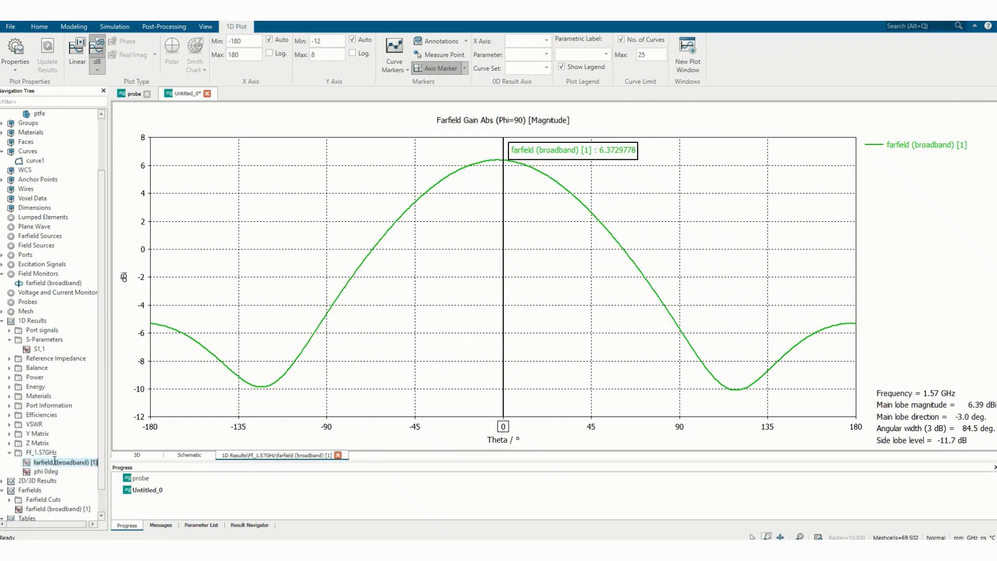
pyautogui.rightClick(54, 461)
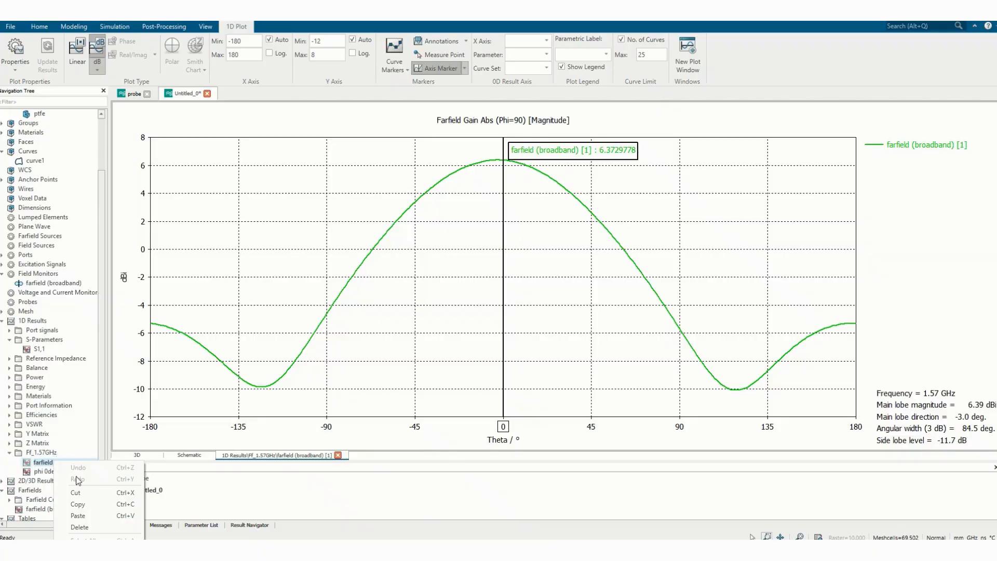
pyautogui.click(67, 450)
pyautogui.click(51, 462)
pyautogui.rightClick(52, 462)
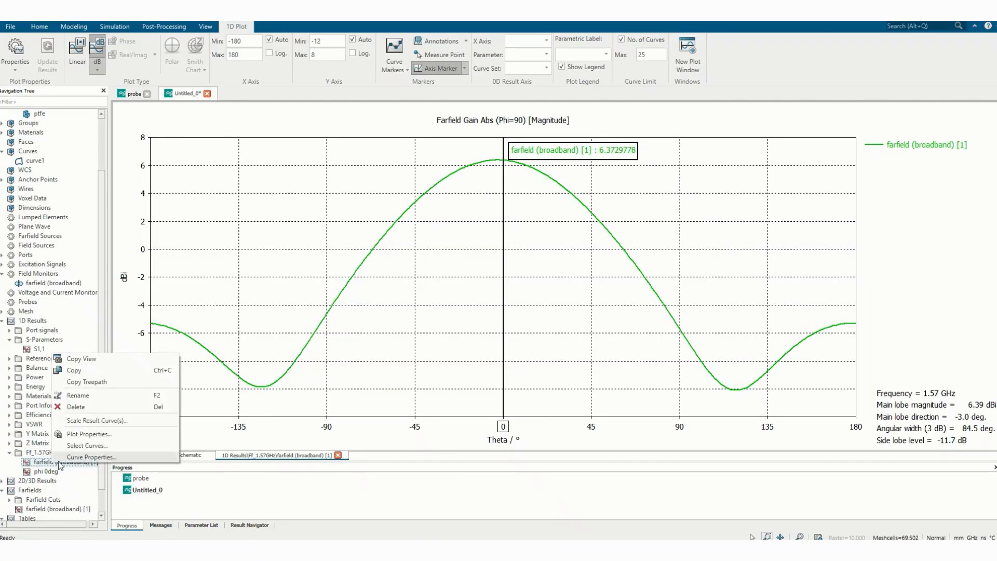
pyautogui.click(83, 396)
pyautogui.write('phi')
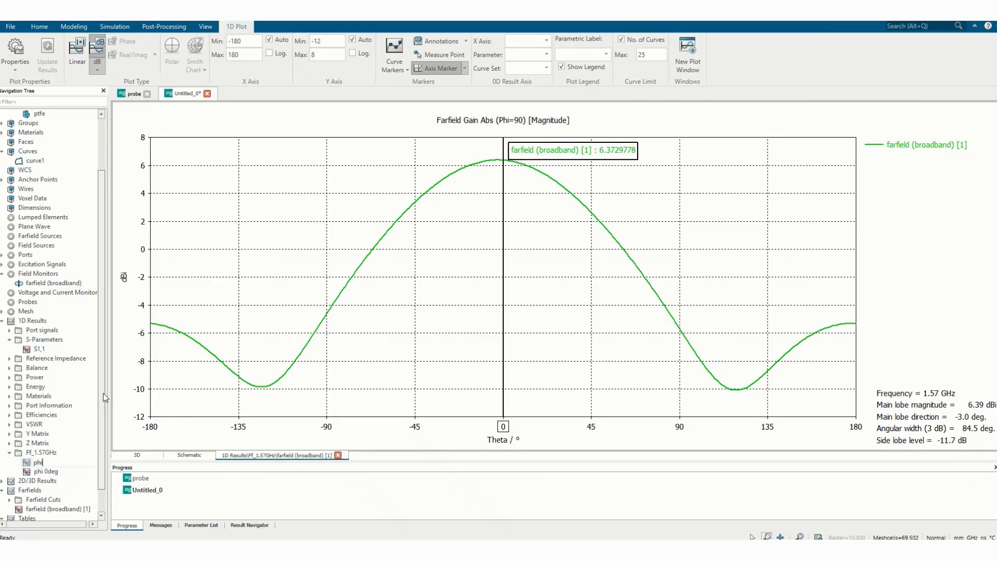
pyautogui.write(' 90deg')
pyautogui.press('Return')
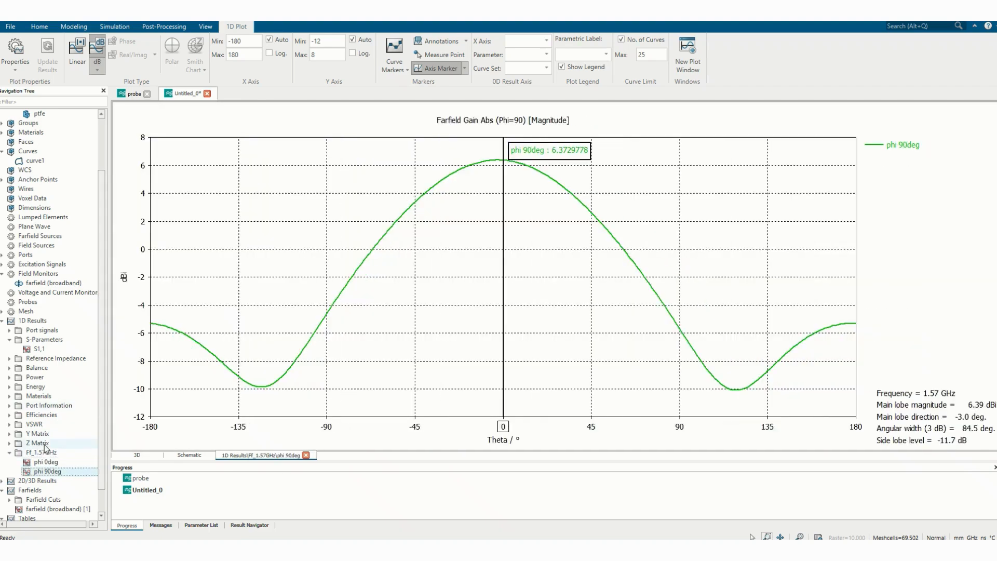
# Step: Plot both Ff_1.57GHz curves together and compare their gain with the axis marker at about 49 degrees and near 0 degrees
pyautogui.click(51, 452)
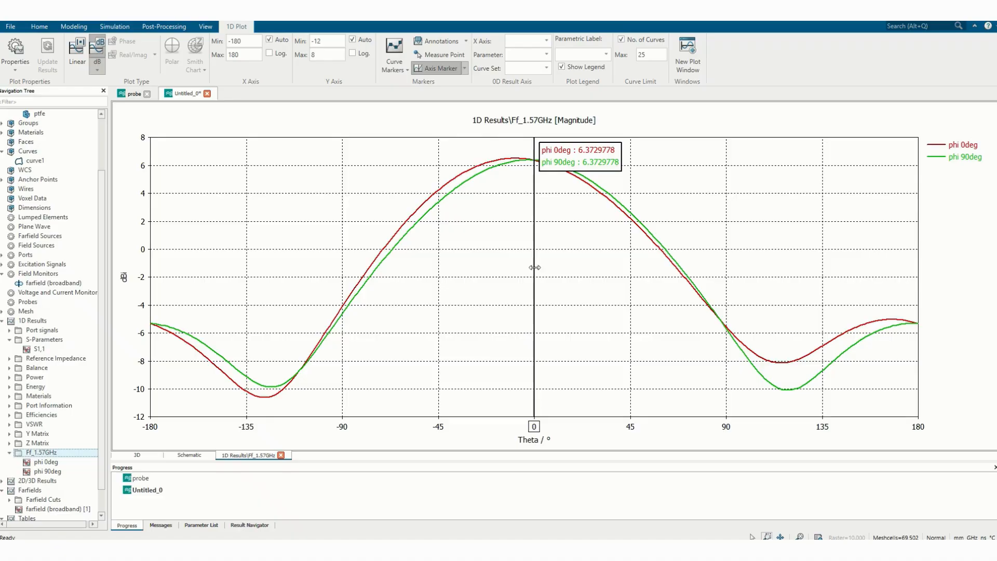
pyautogui.moveTo(530, 245)
pyautogui.mouseDown()
pyautogui.moveTo(463, 247)
pyautogui.moveTo(639, 263)
pyautogui.mouseUp()
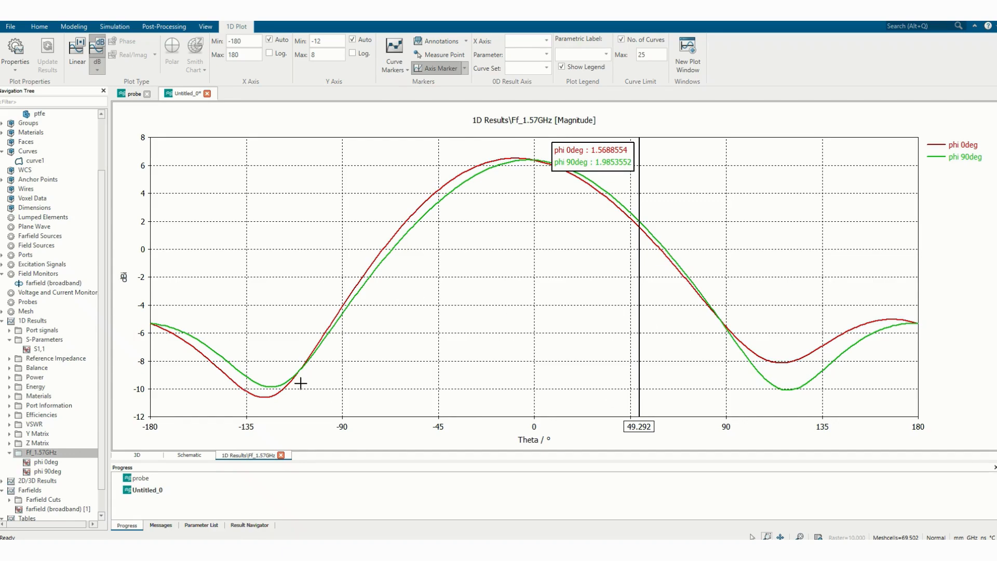
pyautogui.scroll(-1, 104, 466)
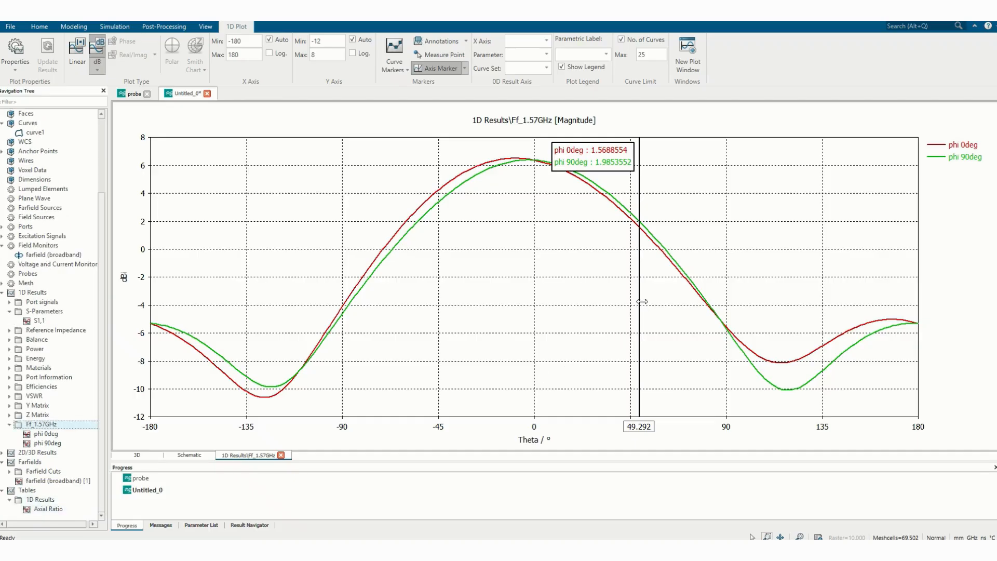
pyautogui.moveTo(641, 301); pyautogui.dragTo(533, 299)
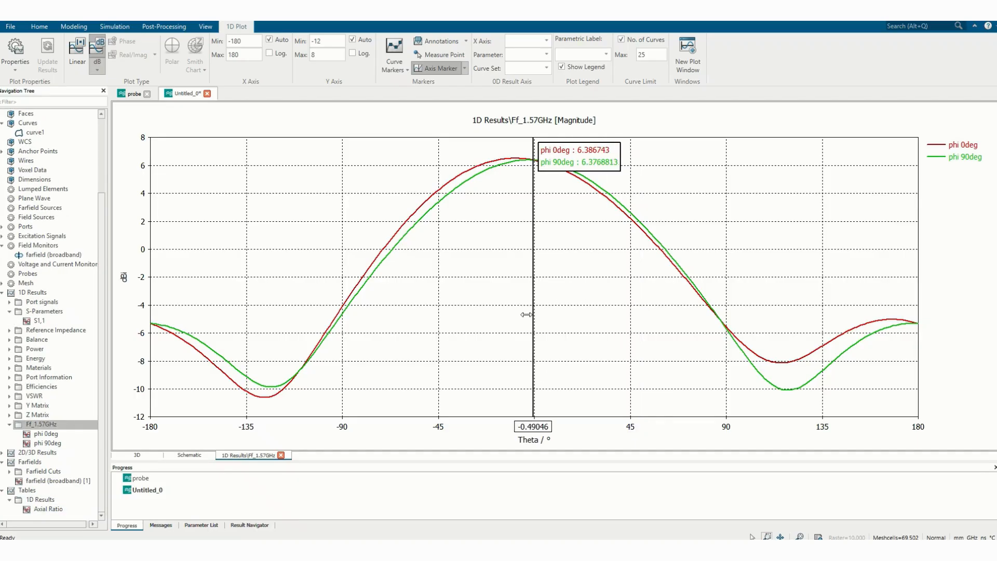
# Step: Display the Axial Ratio result and examine its value at 1.57 GHz
pyautogui.click(56, 508)
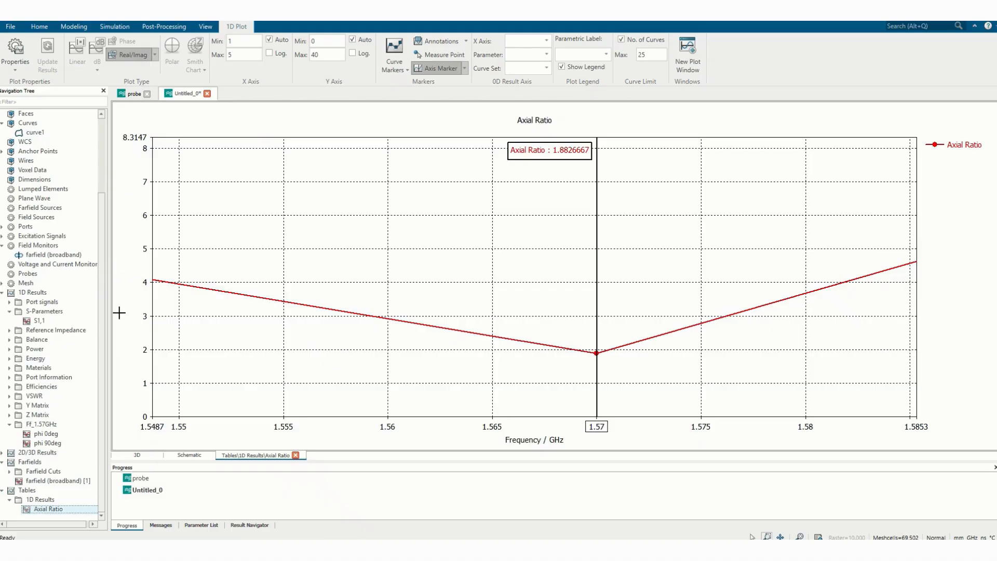
pyautogui.moveTo(100, 217); pyautogui.dragTo(117, 122)
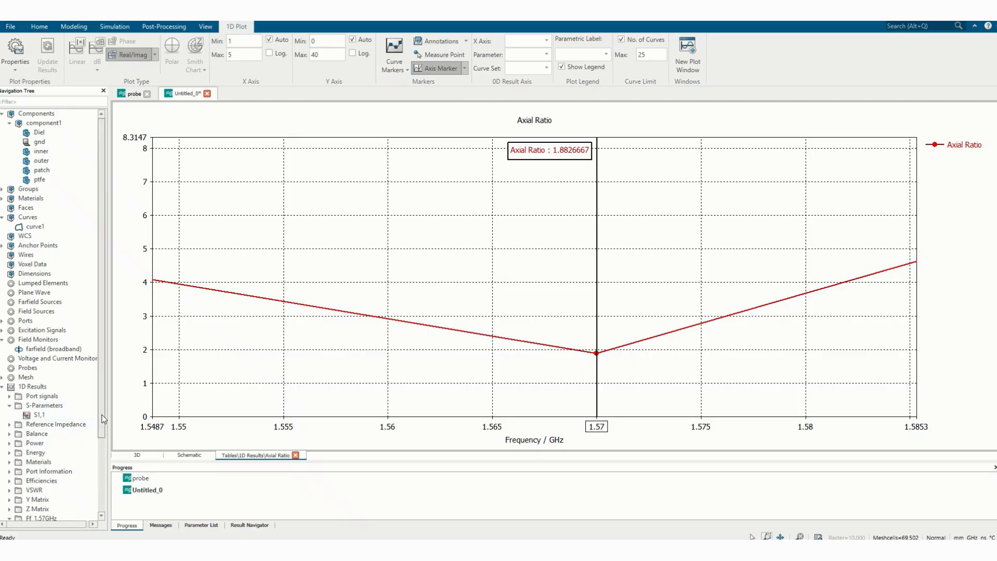
pyautogui.scroll(-4, 99, 467)
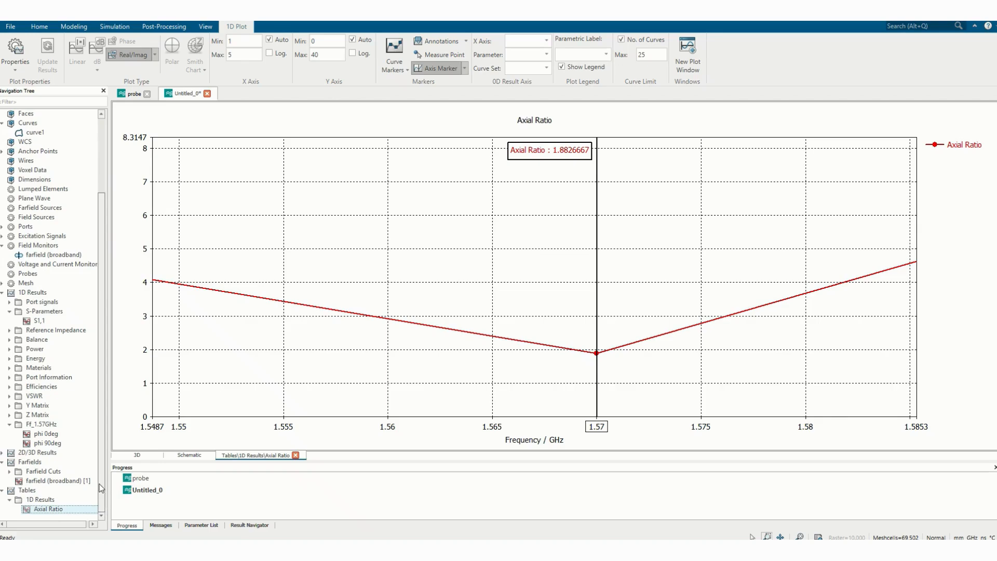
# Step: Add a new E-Field monitor at a frequency of 1.57 GHz
pyautogui.click(45, 247)
pyautogui.rightClick(47, 250)
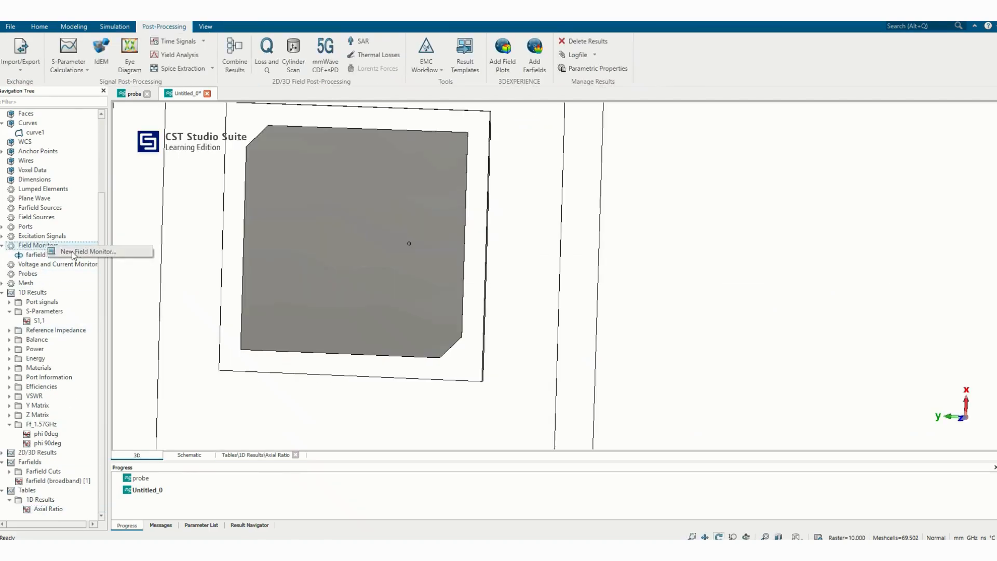
pyautogui.click(75, 254)
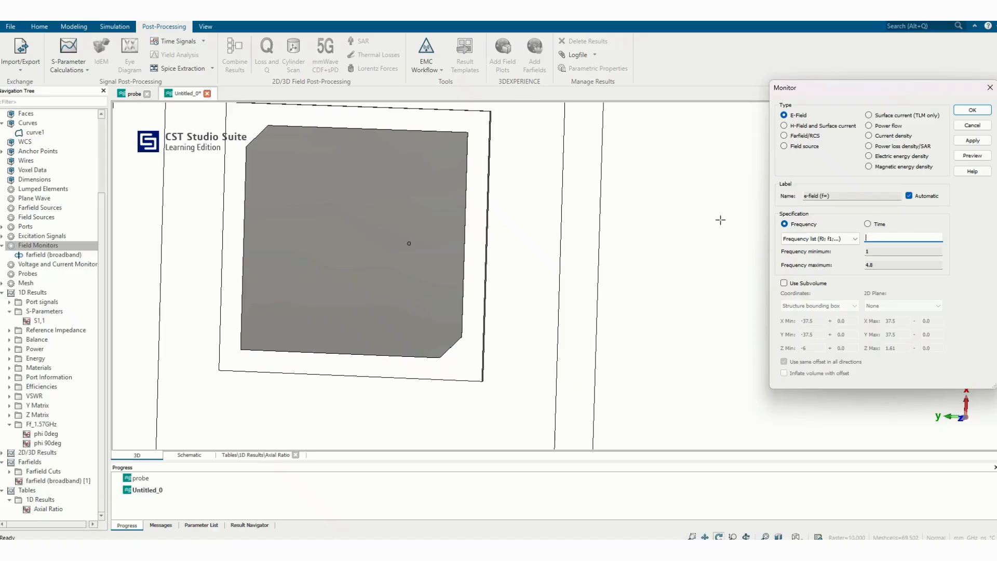
pyautogui.write(',')
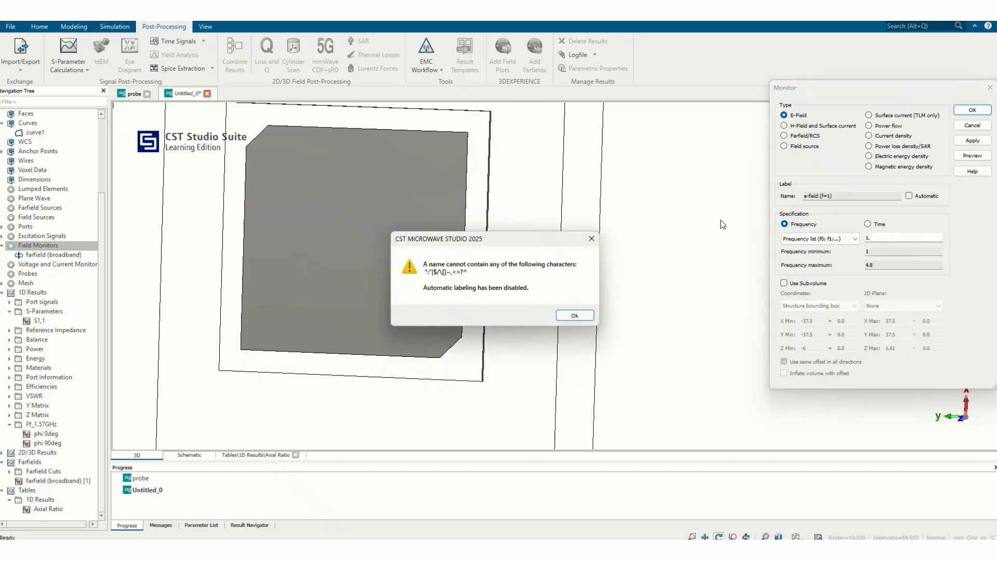
pyautogui.click(571, 315)
pyautogui.click(875, 238)
pyautogui.press('BackSpace')
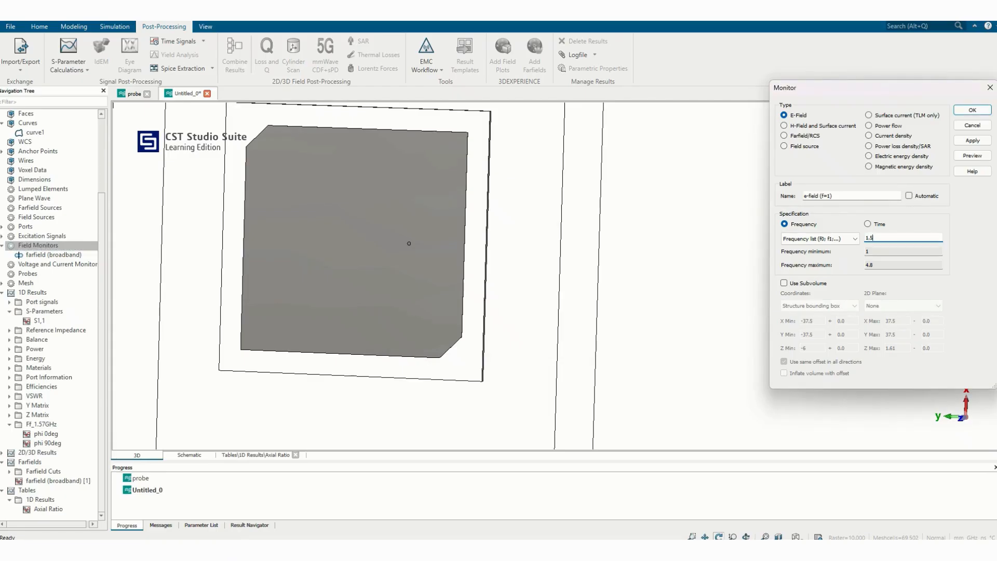
pyautogui.click(973, 140)
# Step: Try to add an H-Field and Surface current monitor at 1.57 GHz, replacing the existing monitor of the same name
pyautogui.click(827, 127)
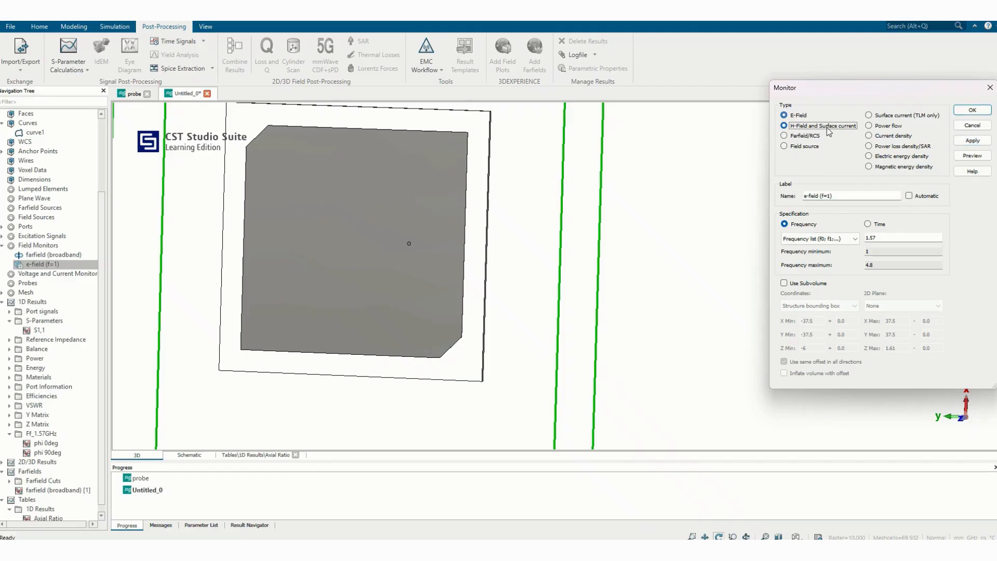
pyautogui.click(972, 110)
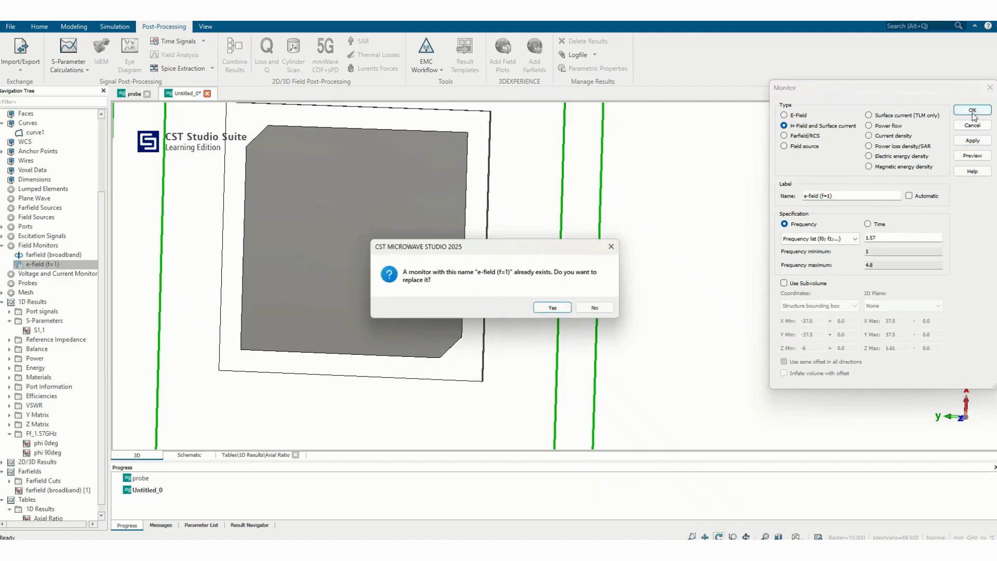
pyautogui.click(551, 308)
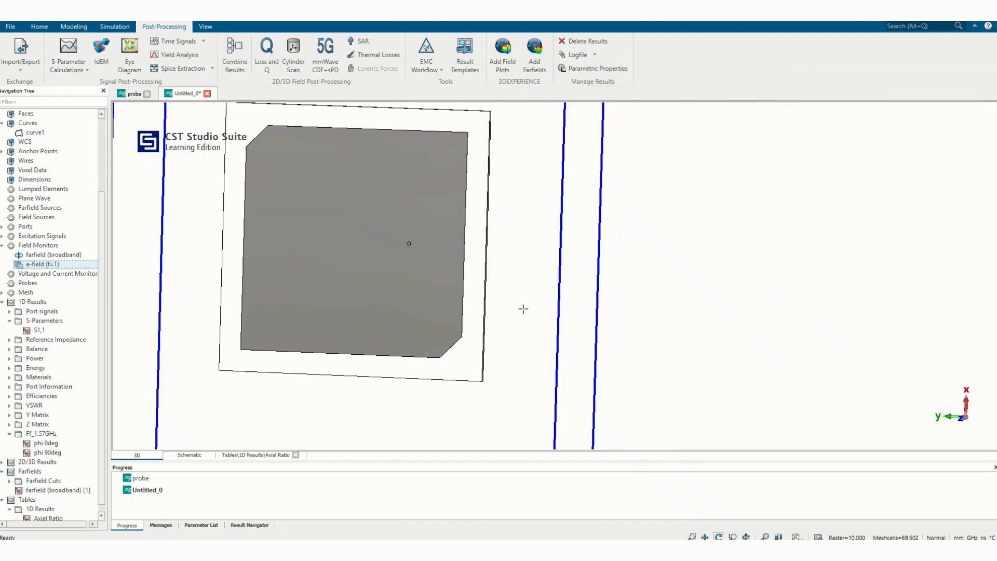
# Step: Edit the existing 1.57 GHz field monitor to use automatic naming and the E-Field type
pyautogui.doubleClick(48, 265)
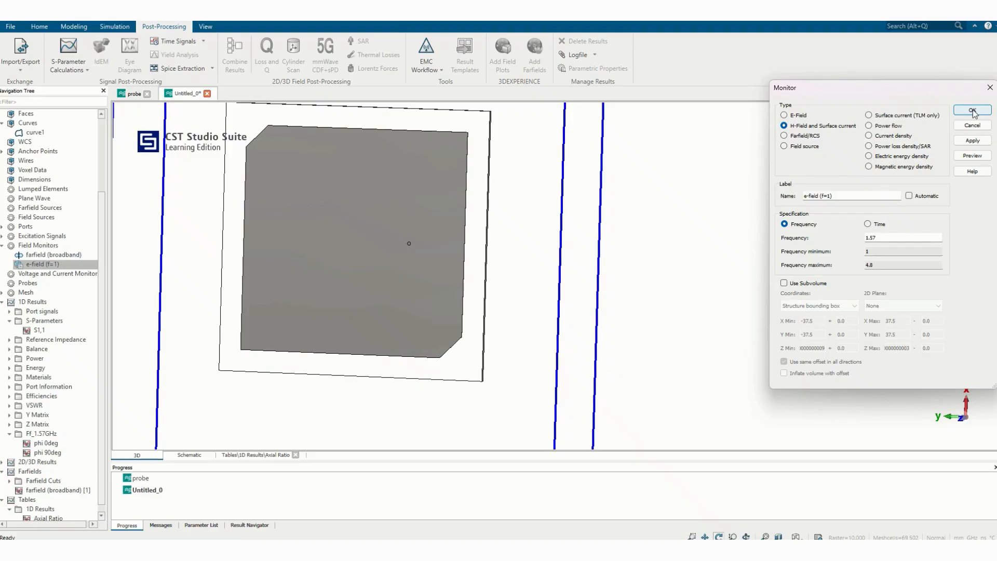
pyautogui.click(908, 196)
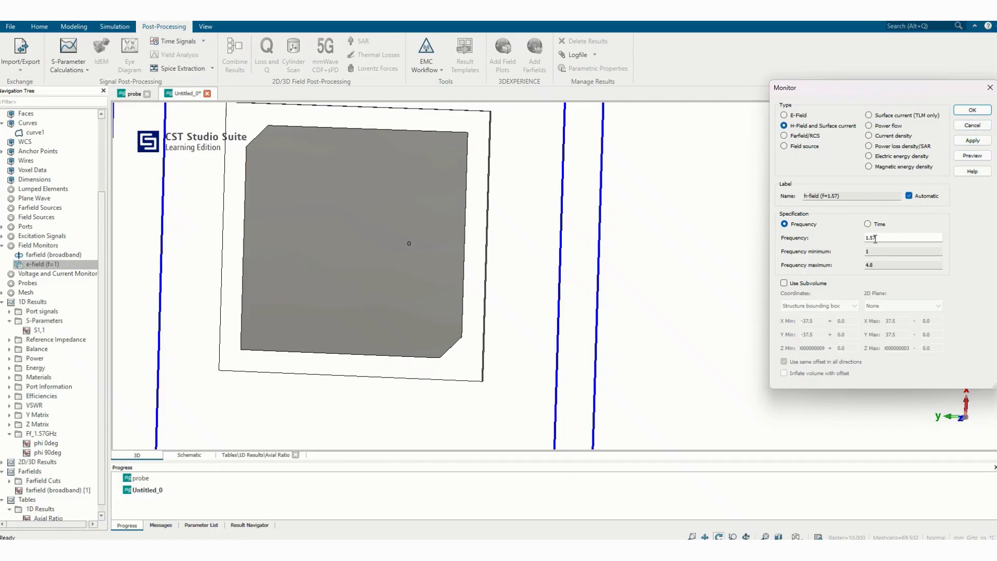
pyautogui.click(972, 140)
pyautogui.click(799, 115)
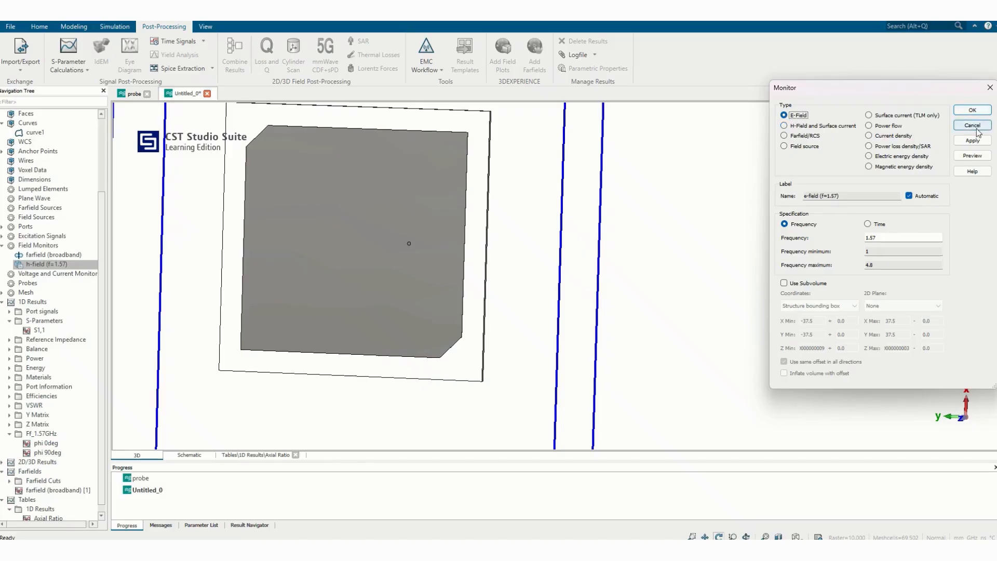
pyautogui.click(973, 110)
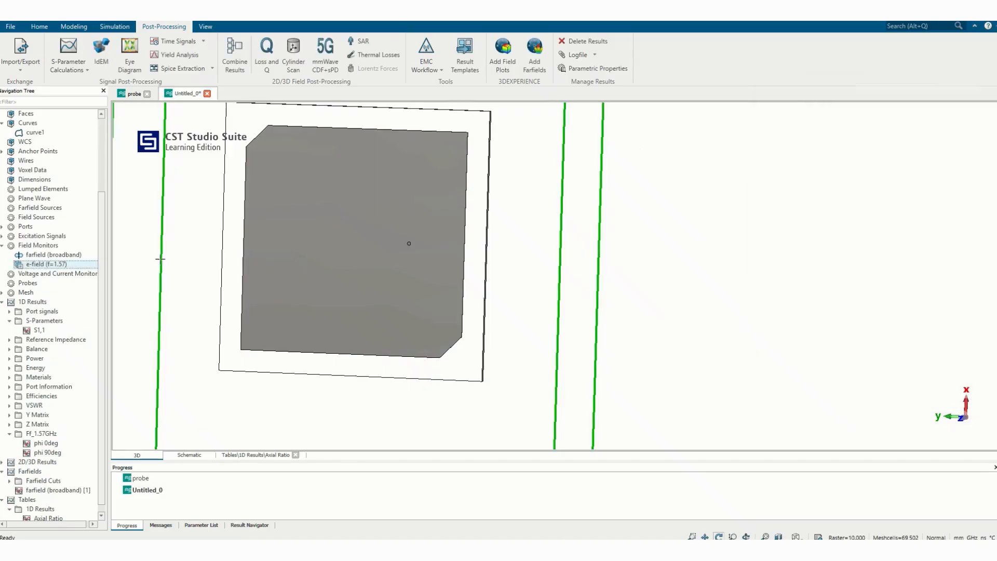
# Step: Add a new H-Field and Surface current monitor at a frequency of 1.57 GHz and rerun the simulation
pyautogui.rightClick(45, 249)
pyautogui.click(77, 251)
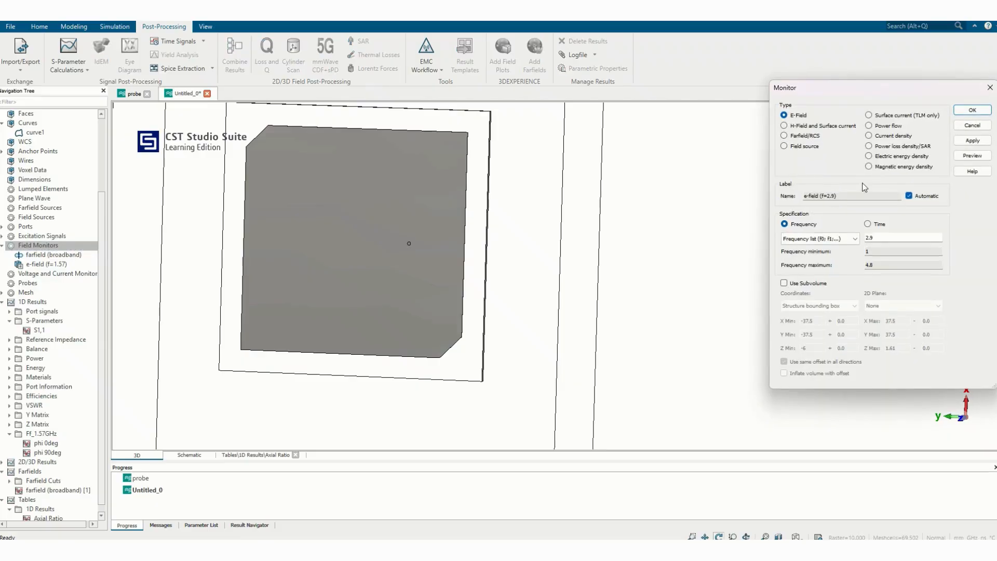
pyautogui.click(784, 125)
pyautogui.click(884, 238)
pyautogui.press('BackSpace')
pyautogui.click(968, 112)
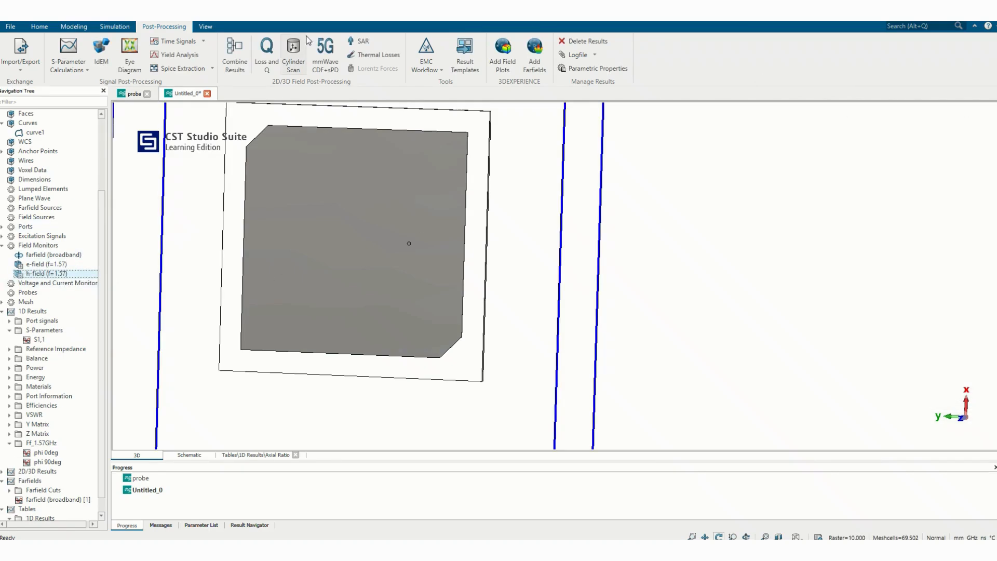
pyautogui.click(39, 26)
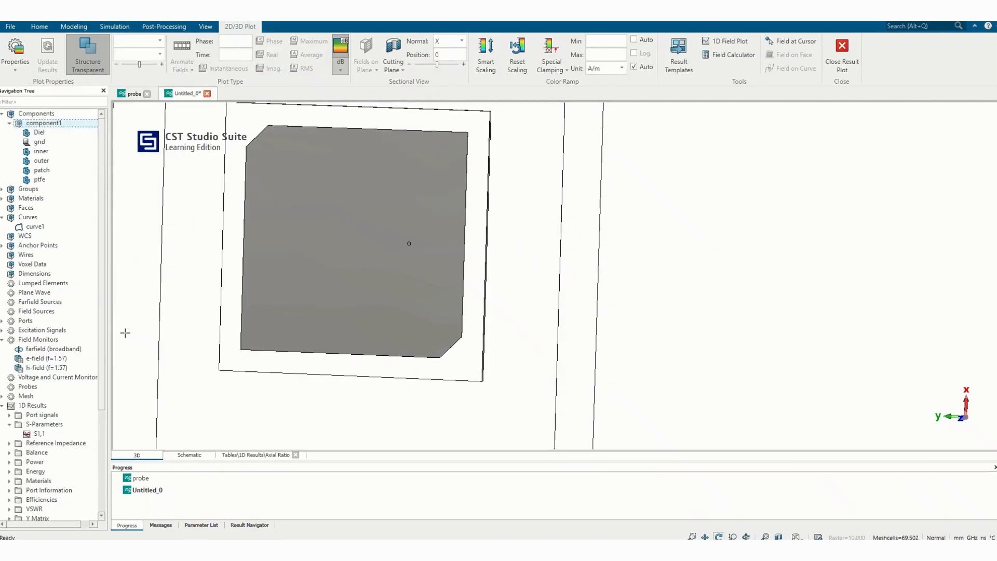
# Step: Set the antenna model's view perspective to Front
pyautogui.moveTo(102, 339); pyautogui.dragTo(106, 244)
pyautogui.click(206, 26)
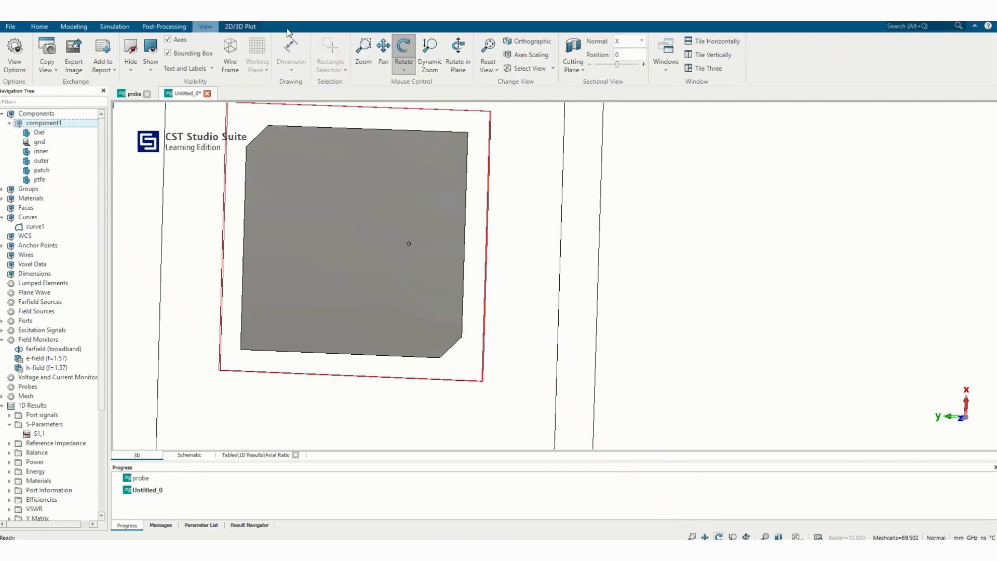
pyautogui.click(523, 69)
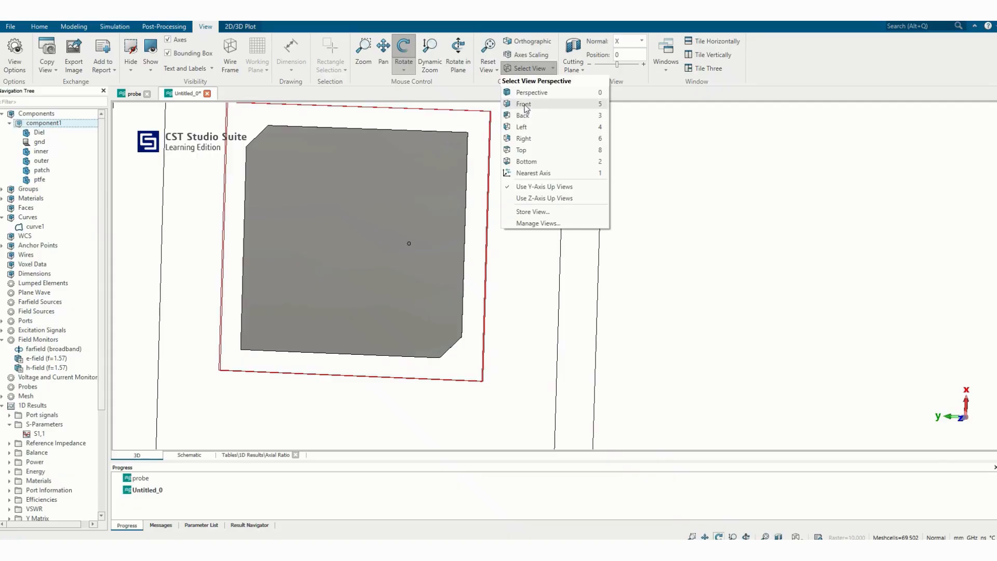
pyautogui.click(524, 104)
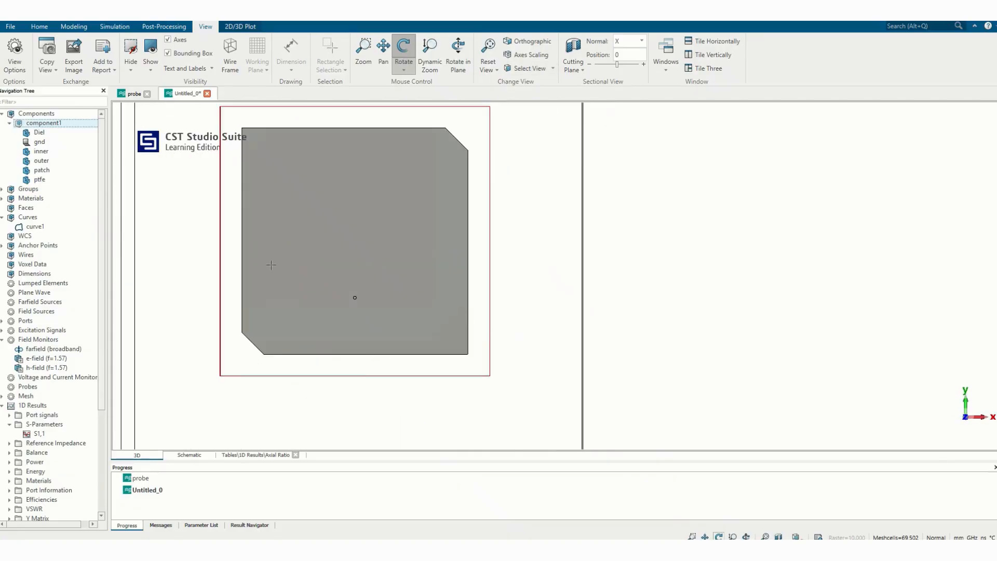
# Step: Plot the surface current at 1.57 GHz on the patch and lower the colour scale maximum to about 25.2 A/m
pyautogui.click(42, 170)
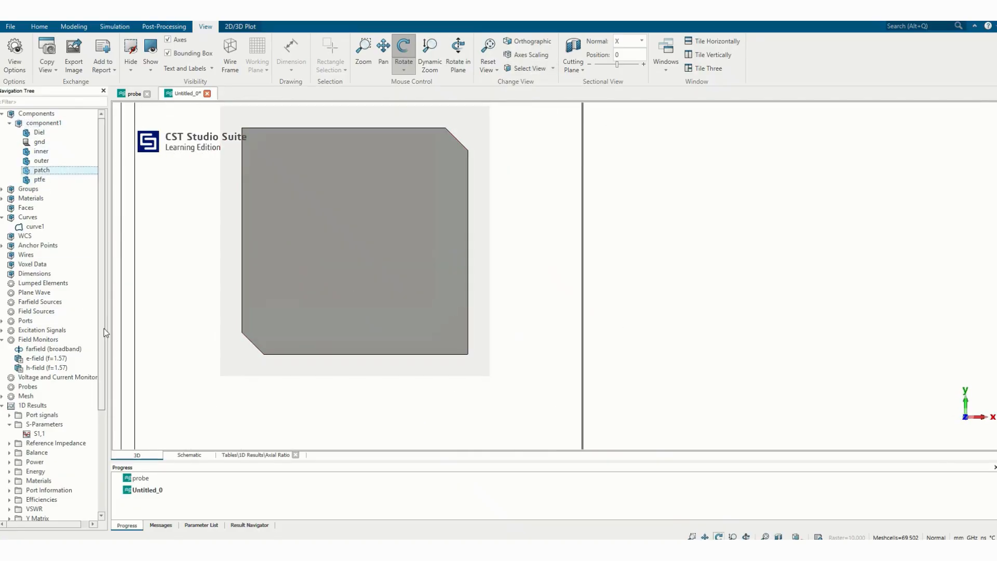
pyautogui.click(48, 123)
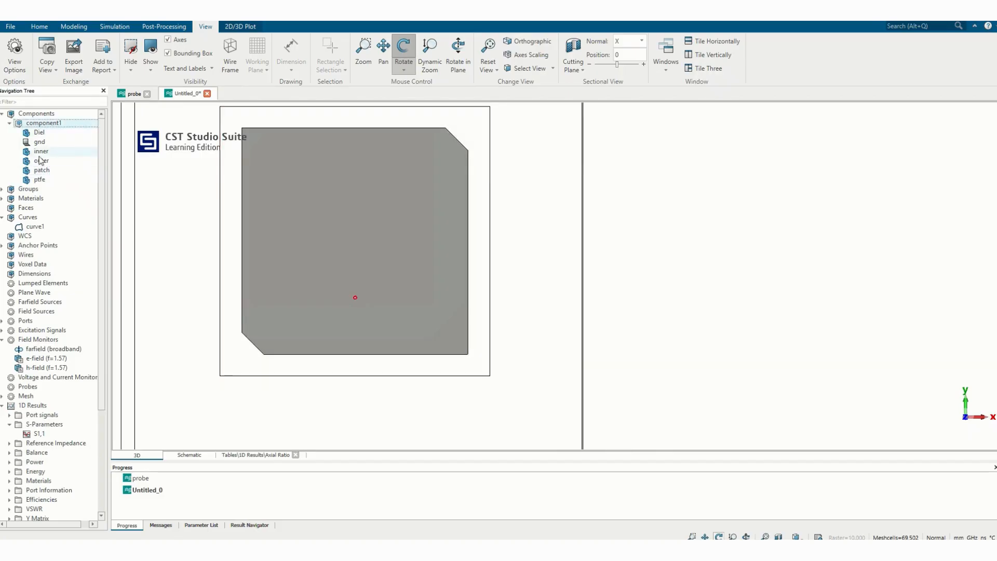
pyautogui.click(39, 171)
pyautogui.scroll(-5, 64, 363)
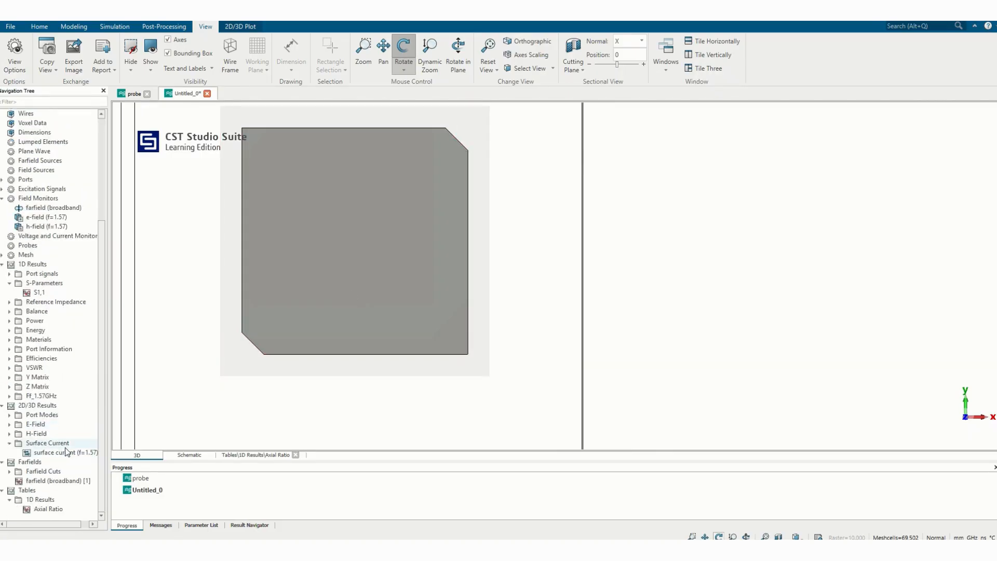
pyautogui.click(35, 453)
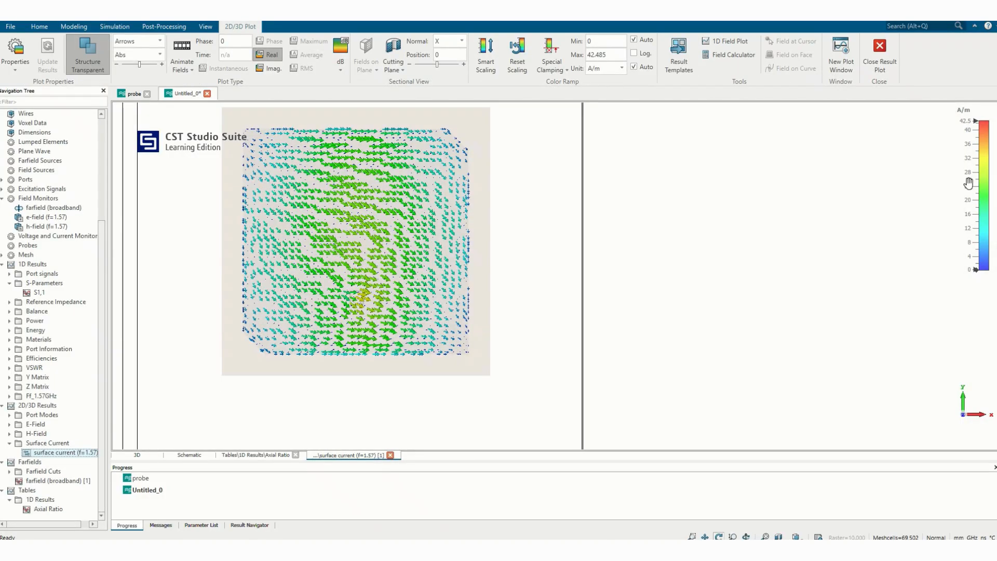
pyautogui.moveTo(966, 179); pyautogui.dragTo(976, 123)
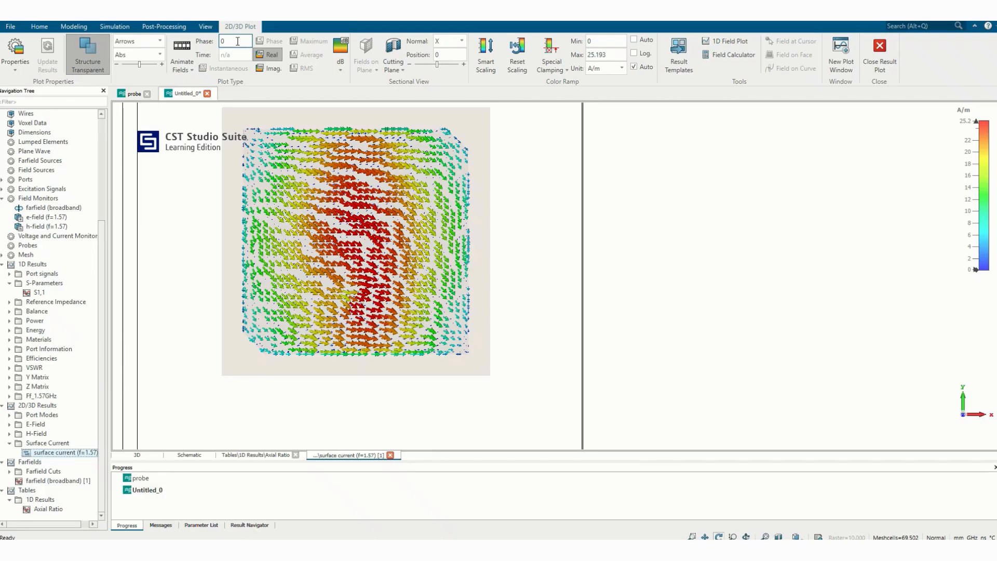
# Step: Examine the patch's surface current direction at phases of 45, 90, 135 and 180 degrees
pyautogui.click(232, 40)
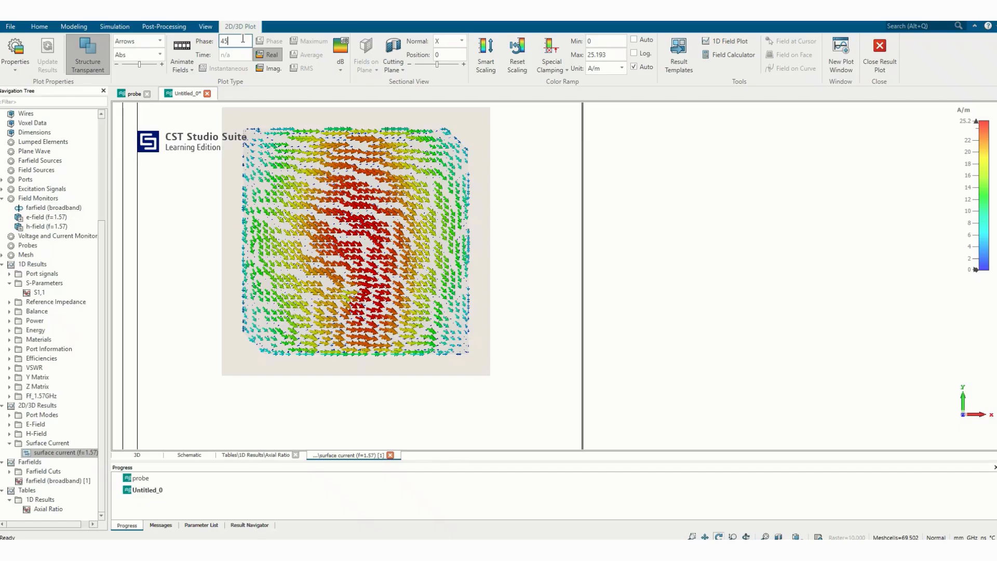
pyautogui.press('Return')
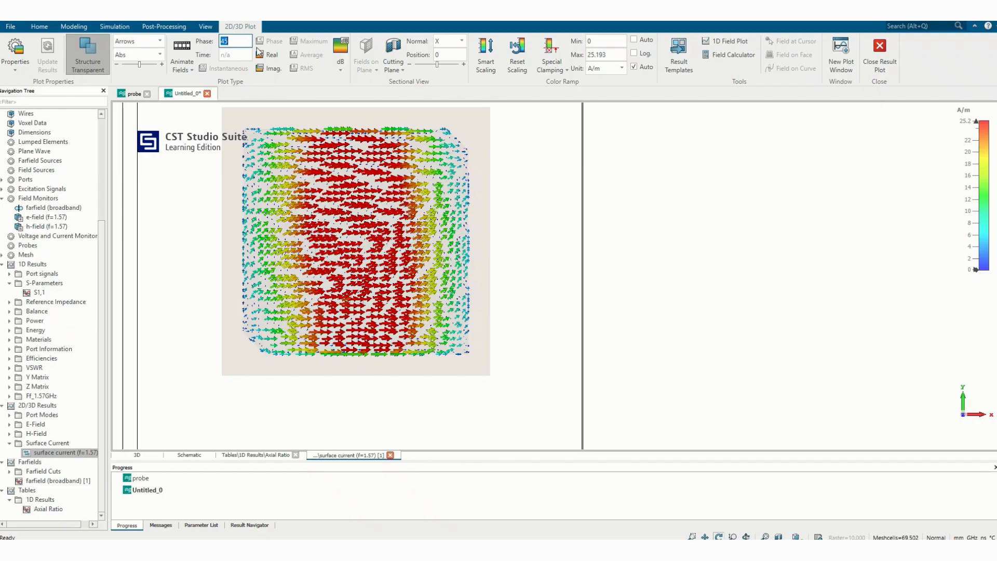
pyautogui.write('90')
pyautogui.press('Return')
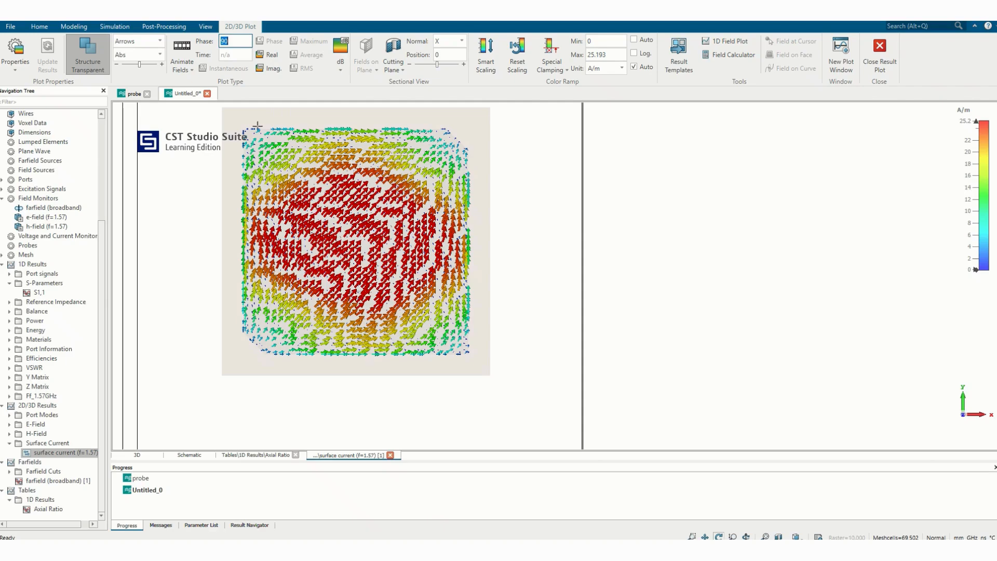
pyautogui.write('135')
pyautogui.press('Return')
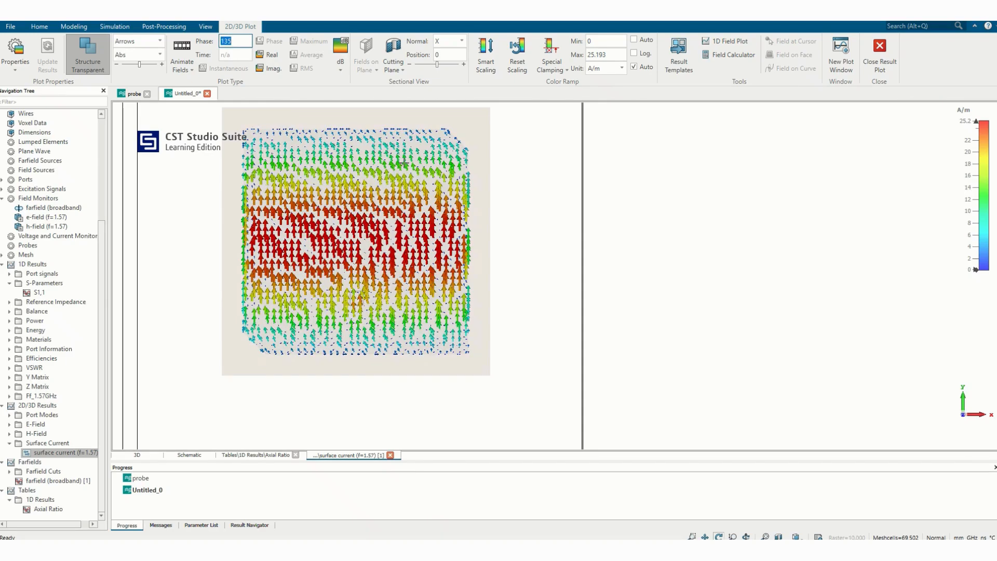
pyautogui.write('180')
pyautogui.press('Return')
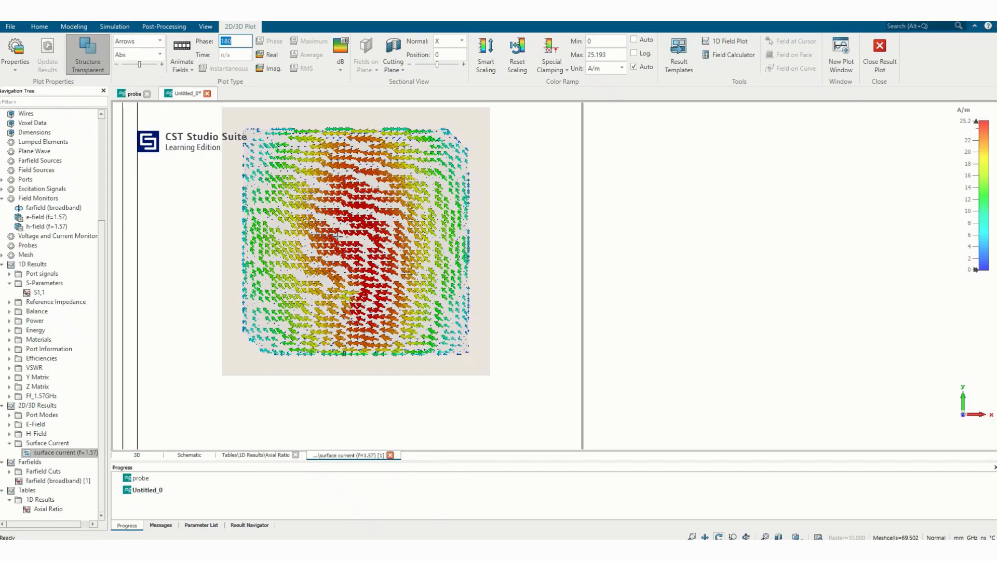
# Step: Examine the patch's surface current direction at phases of 225, 270, 325 and 360 degrees
pyautogui.write('225')
pyautogui.press('Return')
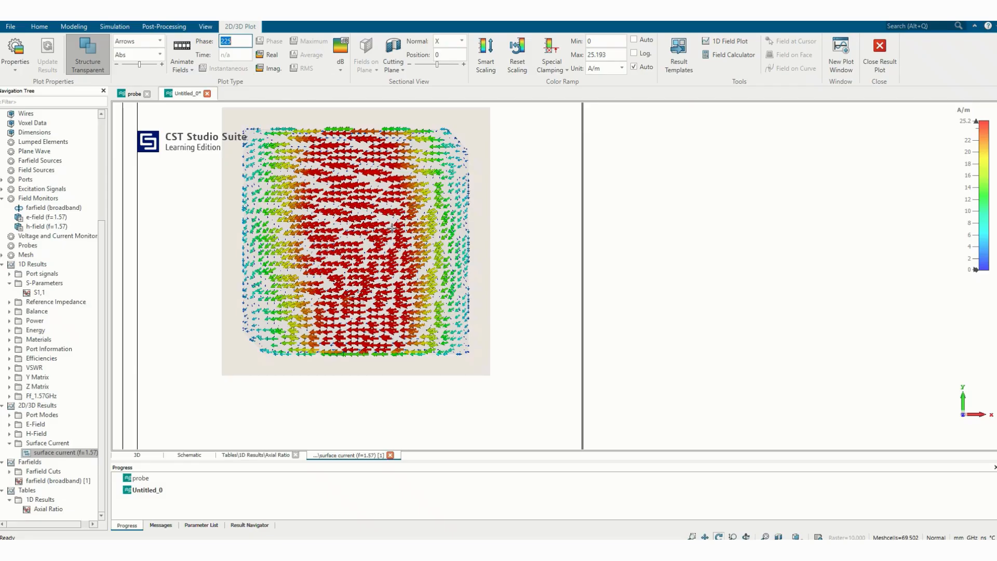
pyautogui.write('270')
pyautogui.press('Return')
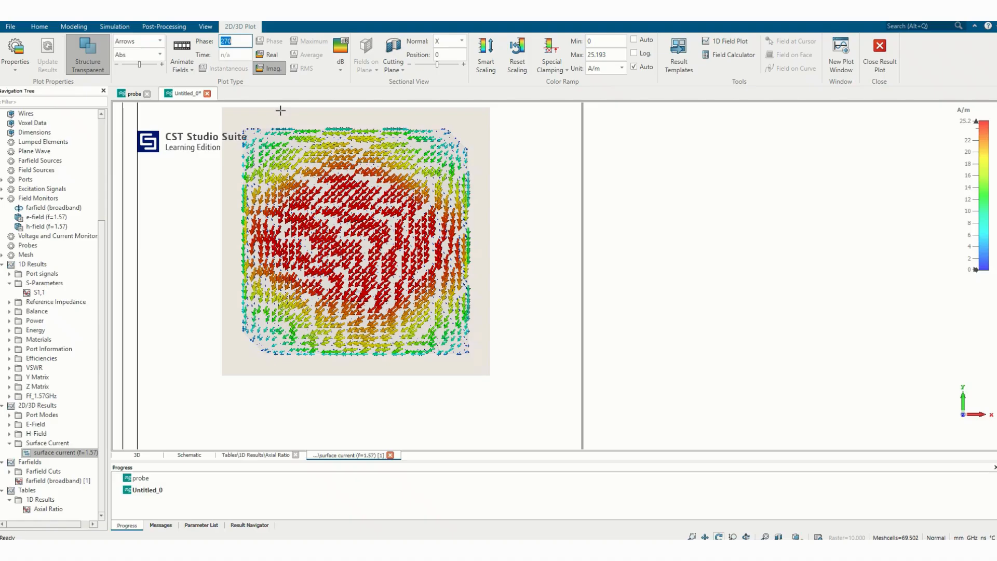
pyautogui.write('325')
pyautogui.press('Return')
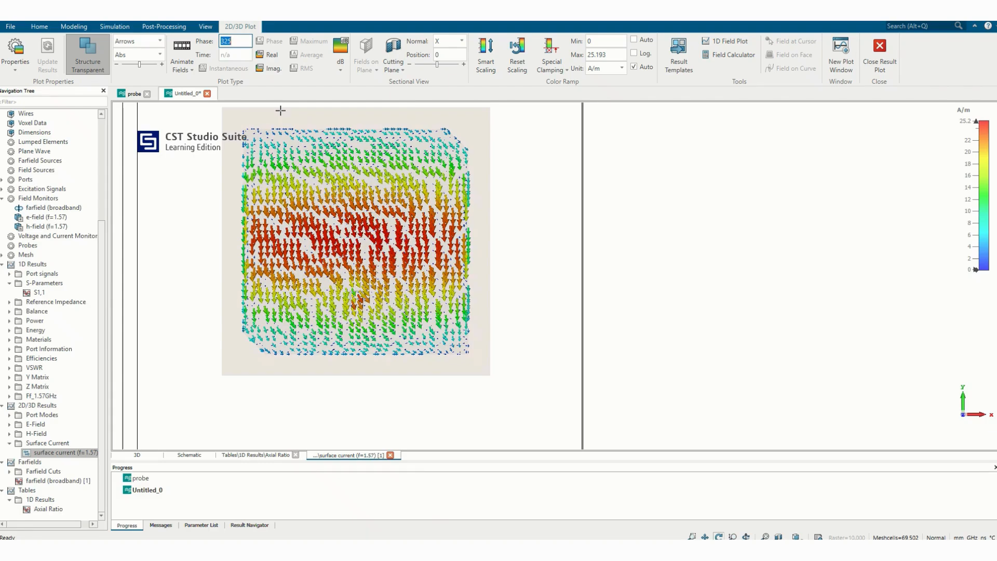
pyautogui.write('360')
pyautogui.press('Return')
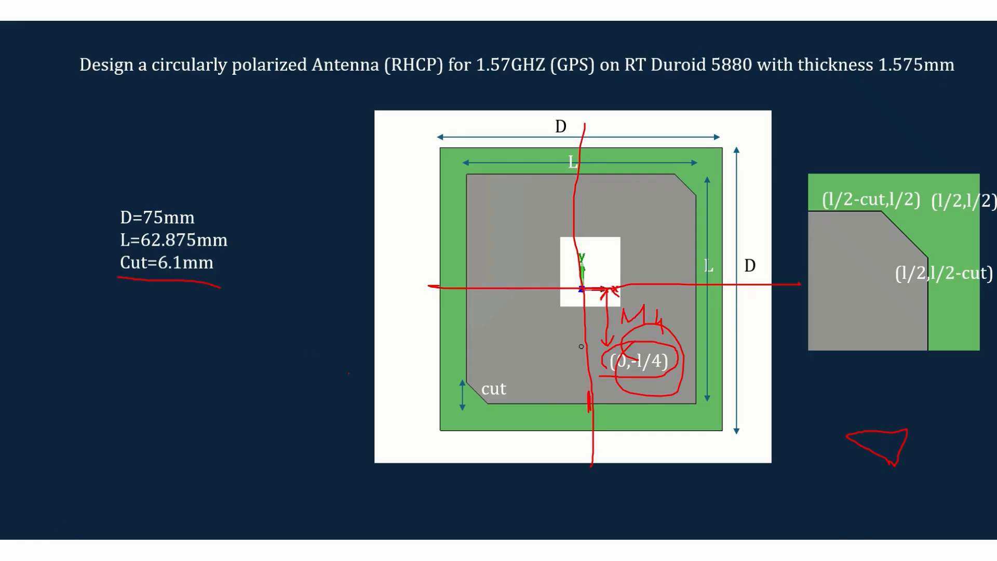
pyautogui.click(313, 415)
pyautogui.click(312, 417)
pyautogui.click(312, 416)
pyautogui.click(311, 416)
pyautogui.click(312, 418)
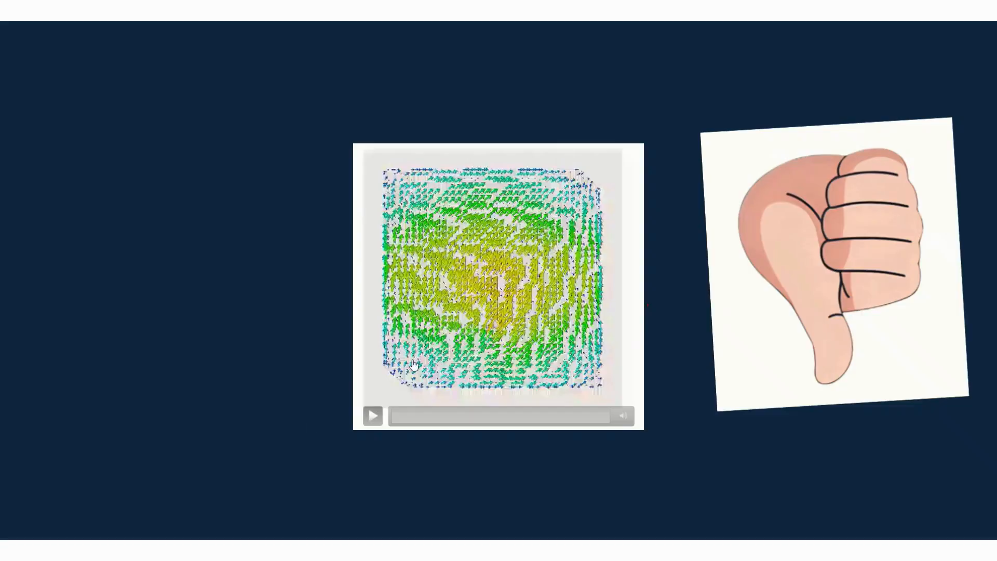
pyautogui.click(436, 354)
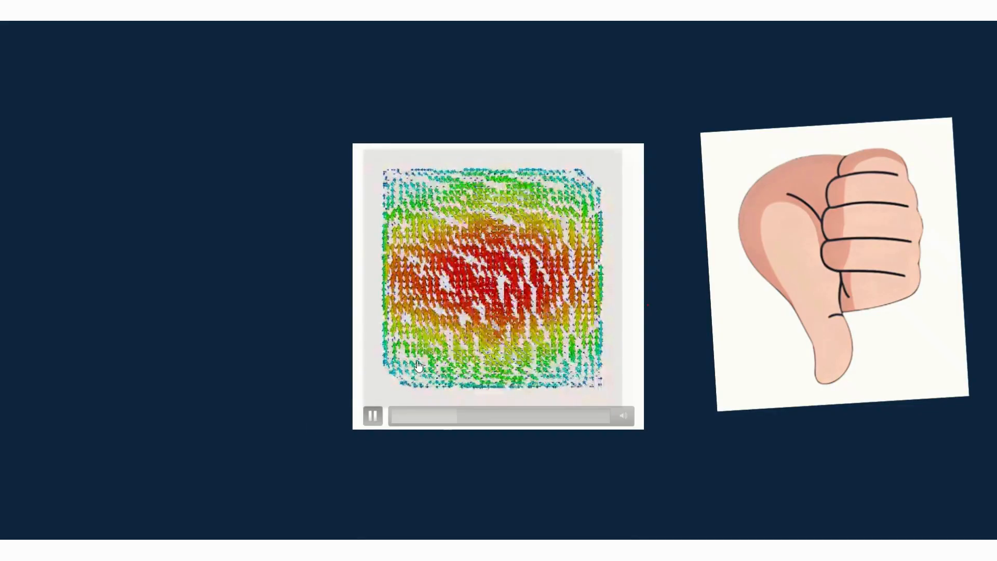
pyautogui.click(55, 510)
pyautogui.click(52, 466)
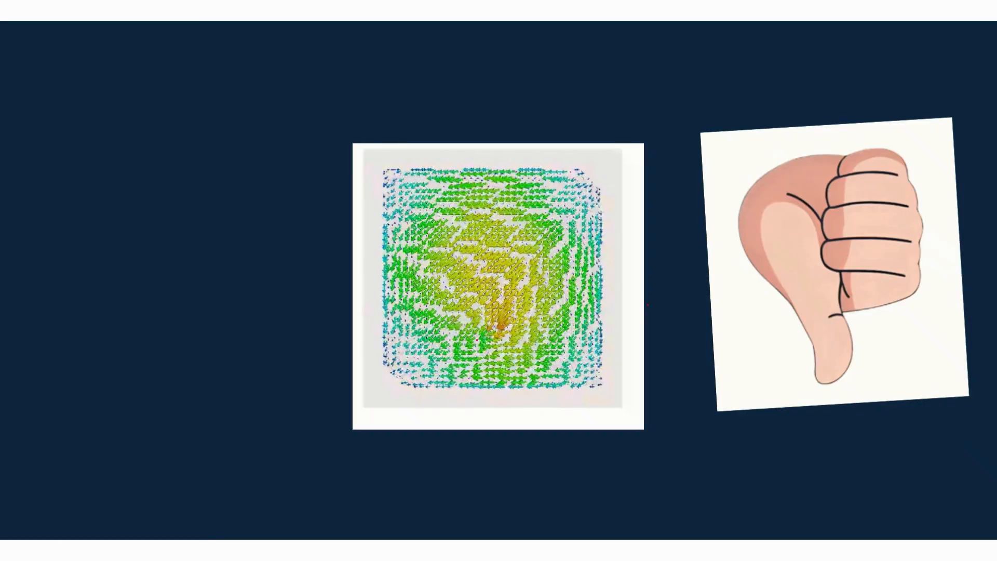
pyautogui.moveTo(463, 338)
pyautogui.mouseDown()
pyautogui.moveTo(514, 338)
pyautogui.moveTo(571, 281)
pyautogui.moveTo(580, 204)
pyautogui.moveTo(503, 181)
pyautogui.moveTo(409, 217)
pyautogui.moveTo(371, 317)
pyautogui.moveTo(443, 367)
pyautogui.moveTo(474, 371)
pyautogui.mouseUp()
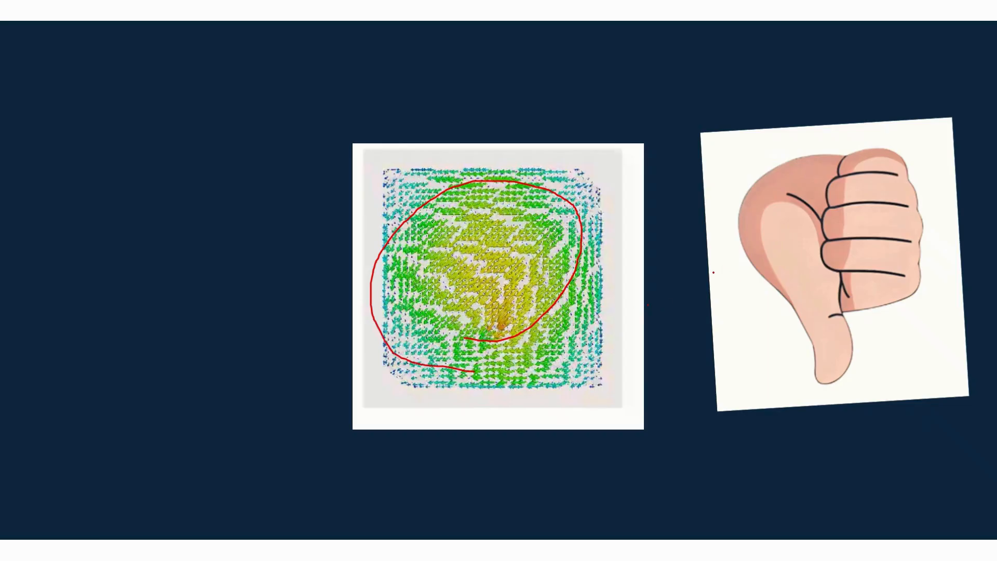
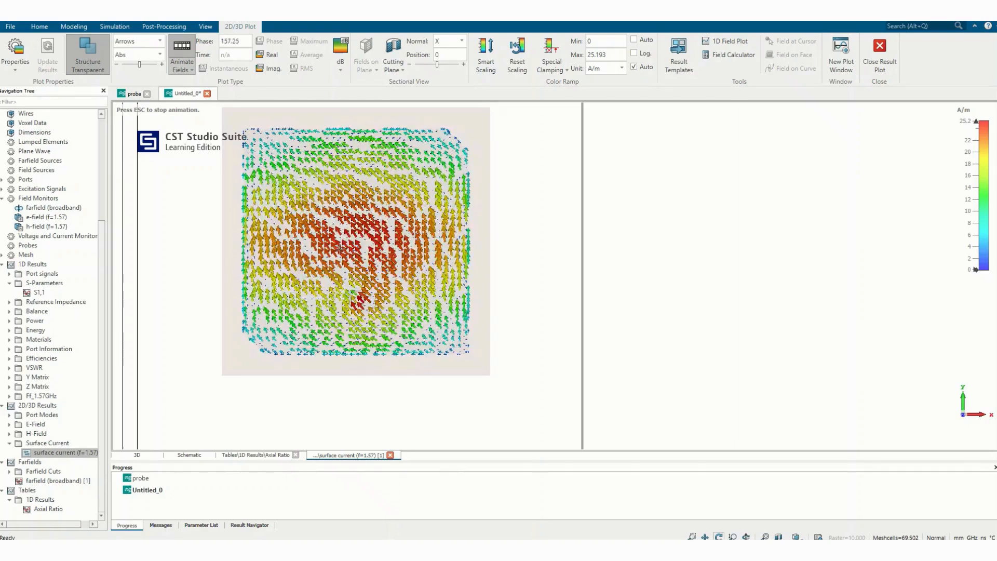
# Step: View the animated surface current on the whole of component1, and close the result plot
pyautogui.moveTo(105, 238); pyautogui.dragTo(103, 115)
pyautogui.click(28, 124)
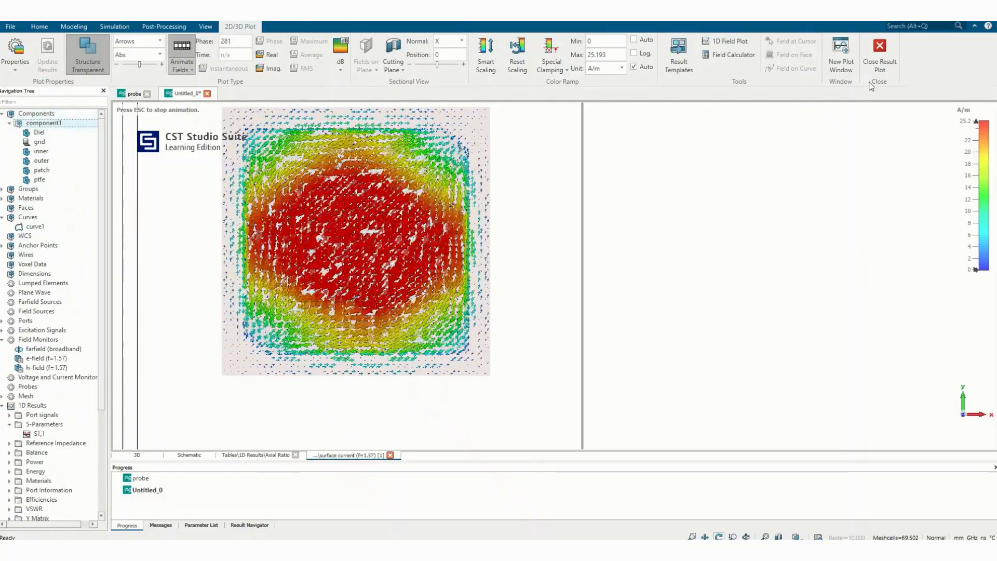
pyautogui.click(885, 49)
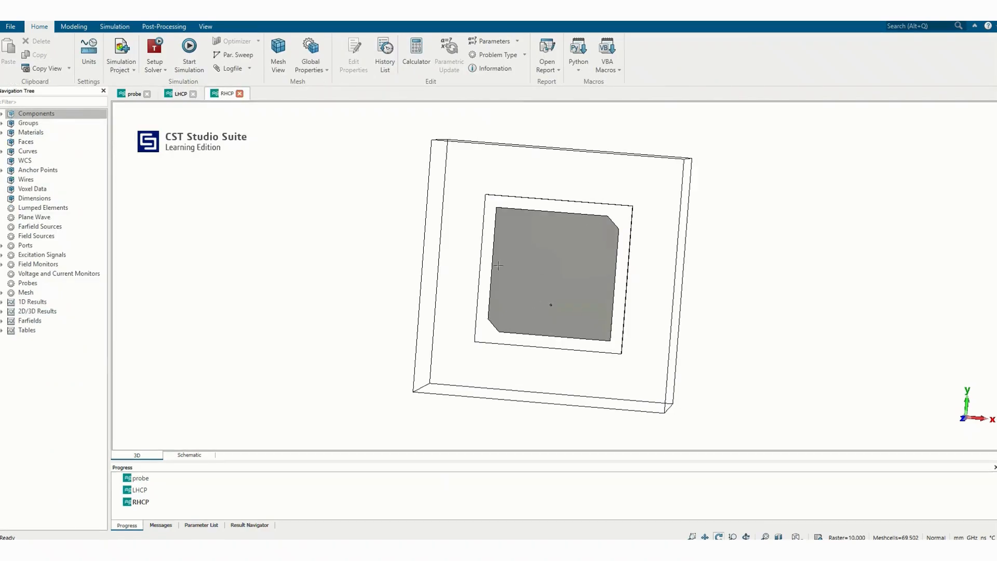
# Step: Compare the truncated corner positions of the patches in the LHCP and RHCP projects
pyautogui.click(181, 94)
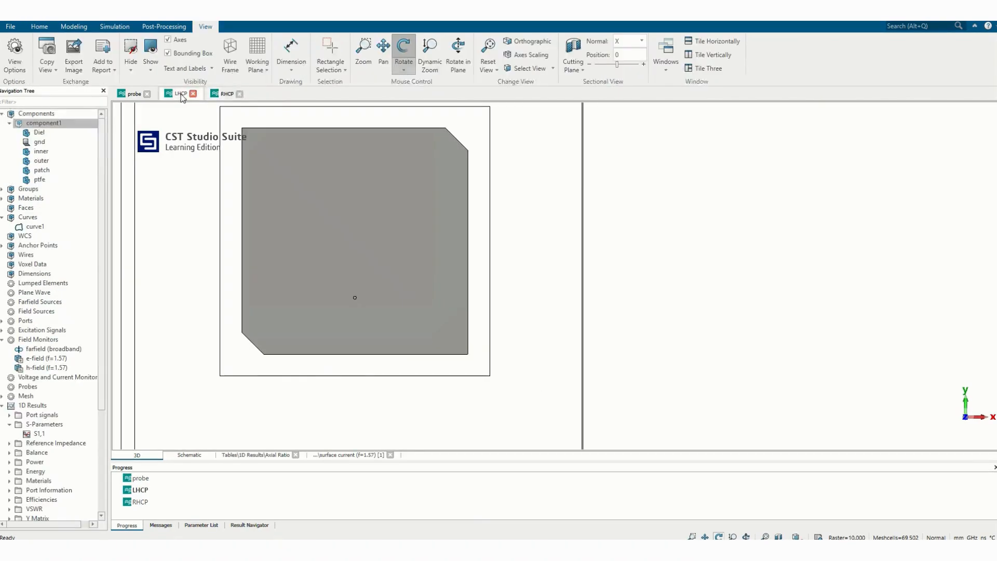
pyautogui.click(227, 94)
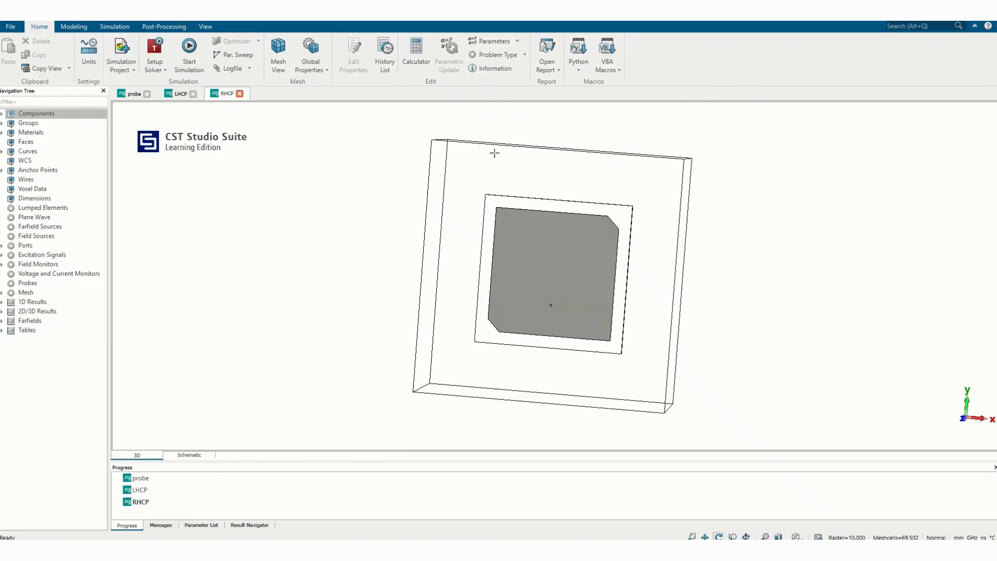
pyautogui.click(181, 95)
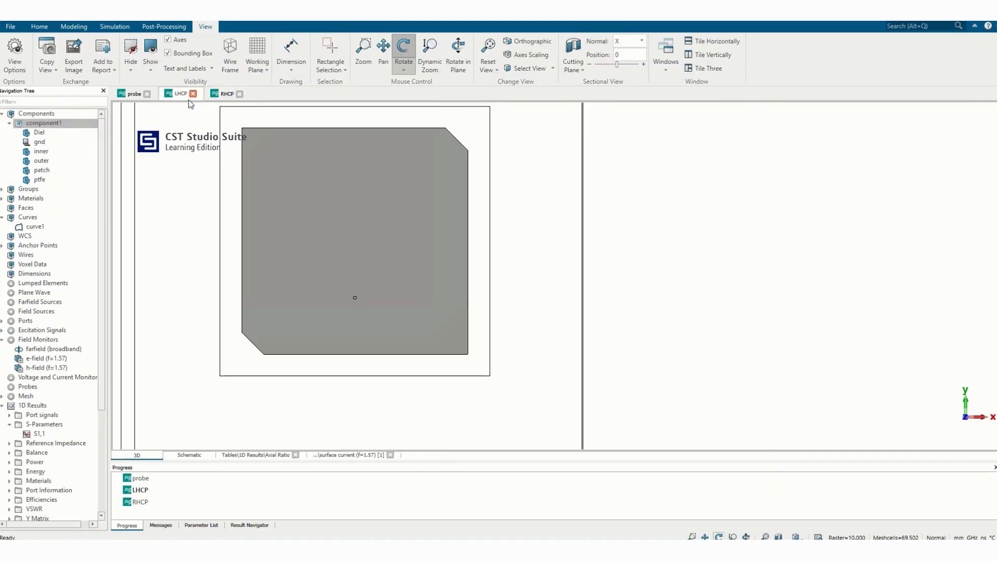
# Step: Rotate the patch of the LHCP model by 90 degrees about the Z axis
pyautogui.click(42, 170)
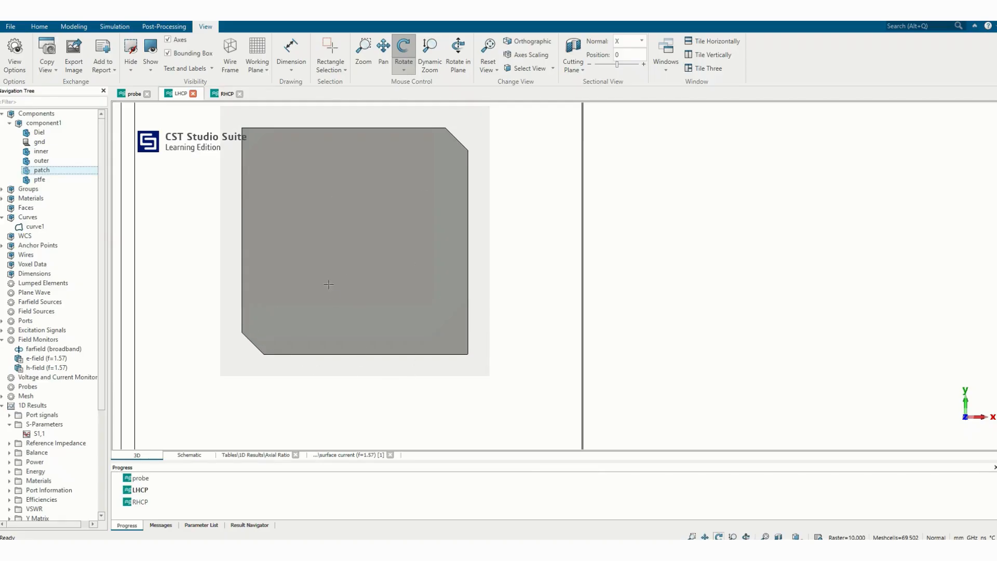
pyautogui.rightClick(58, 170)
pyautogui.click(124, 297)
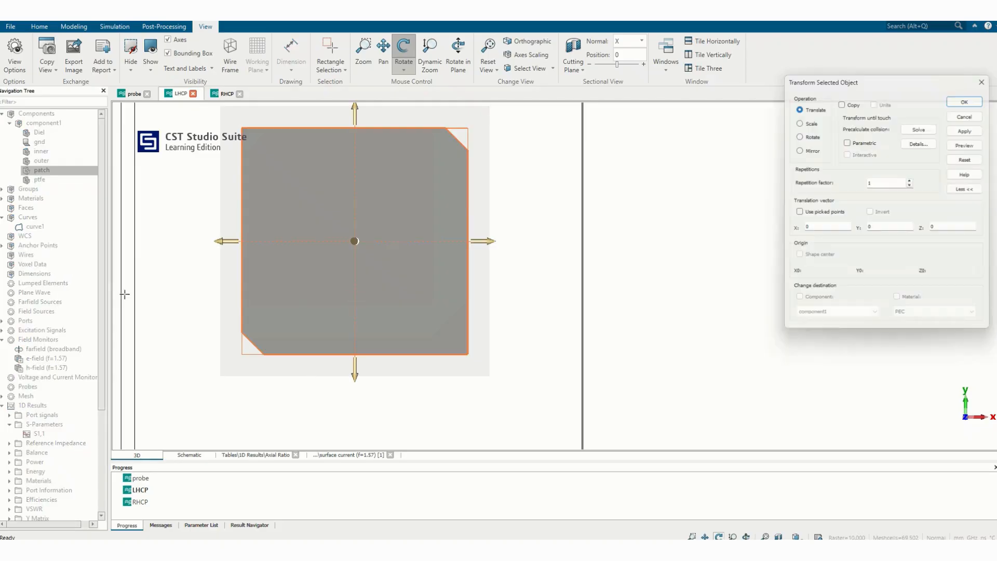
pyautogui.click(808, 137)
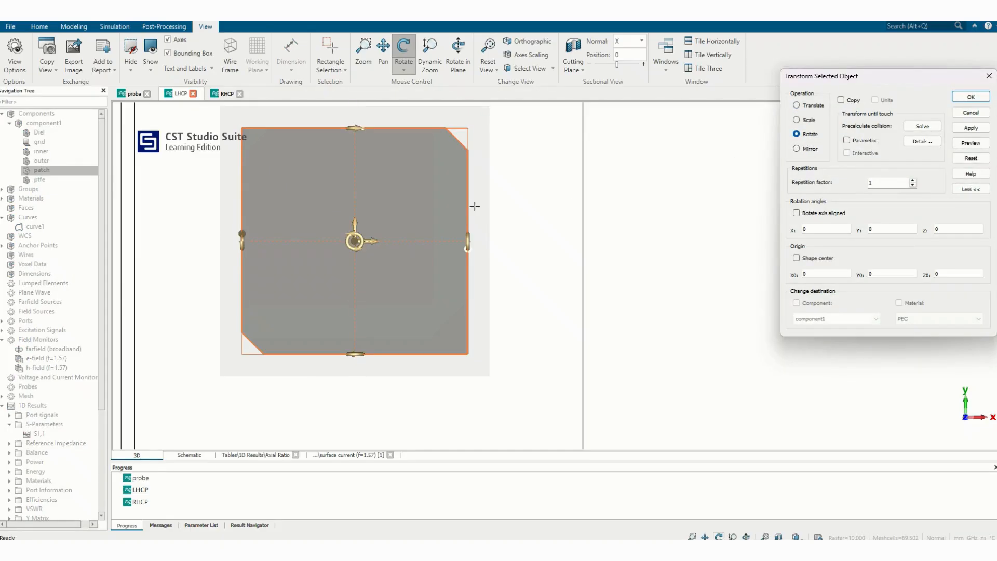
pyautogui.moveTo(363, 242); pyautogui.dragTo(368, 242)
pyautogui.click(948, 229)
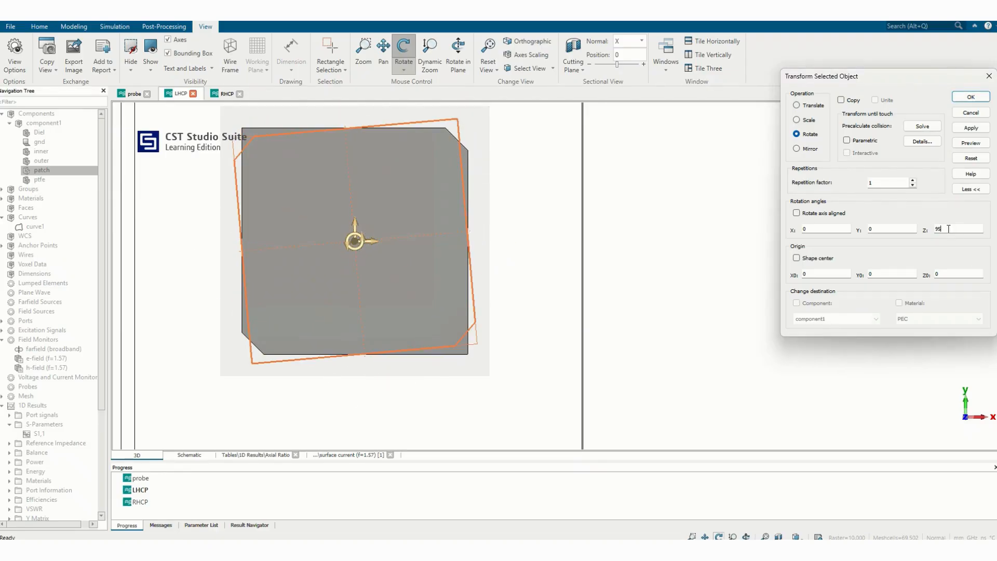
pyautogui.press('BackSpace')
pyautogui.click(956, 146)
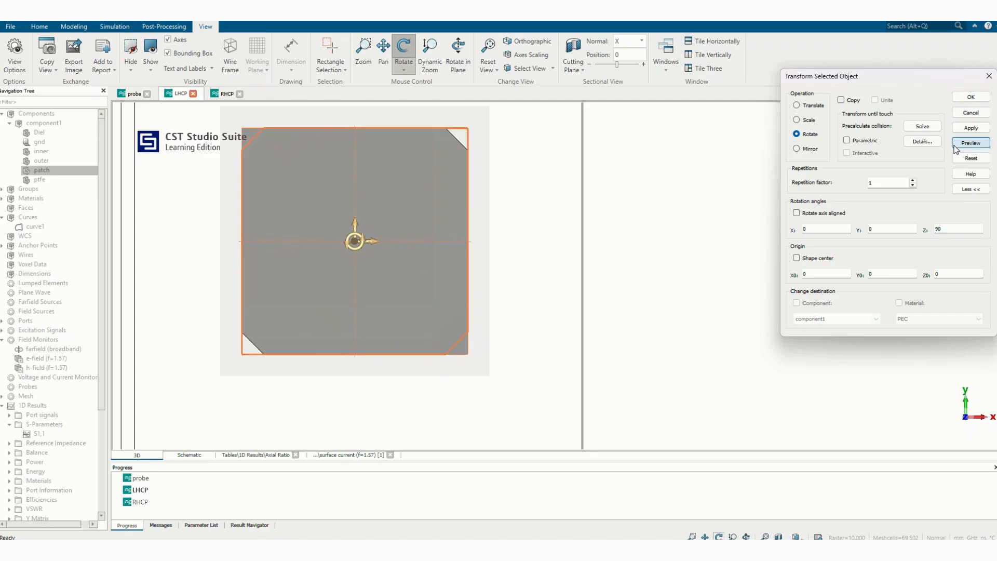
pyautogui.click(970, 97)
pyautogui.click(501, 252)
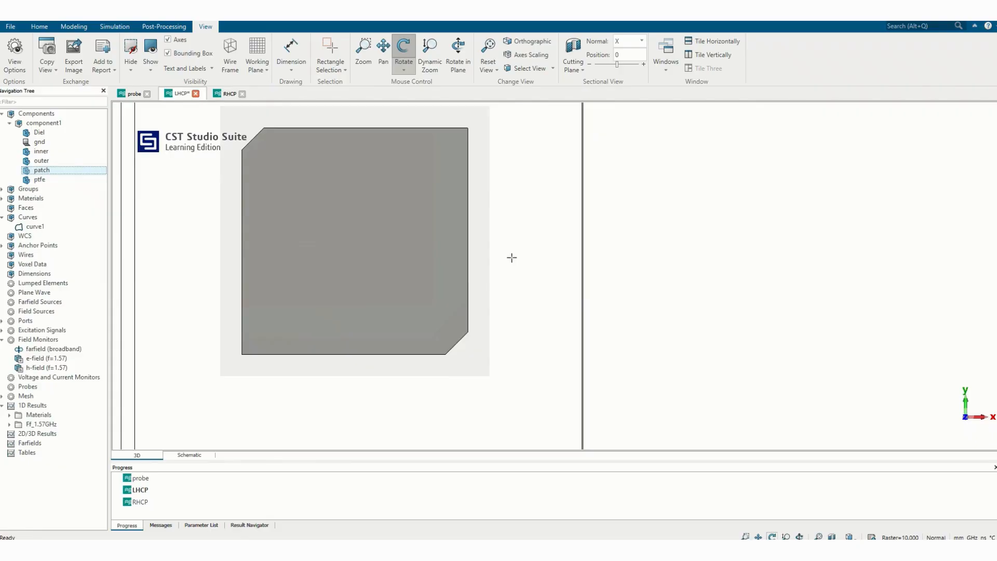
# Step: Run the time domain solver on the modified LHCP model with all ports excited and -40 dB accuracy
pyautogui.click(114, 26)
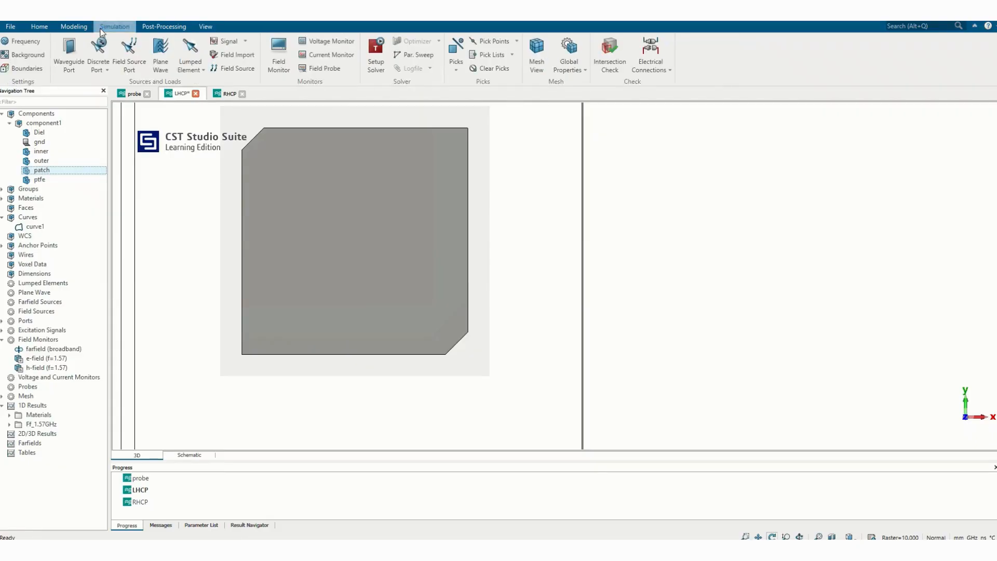
pyautogui.click(373, 52)
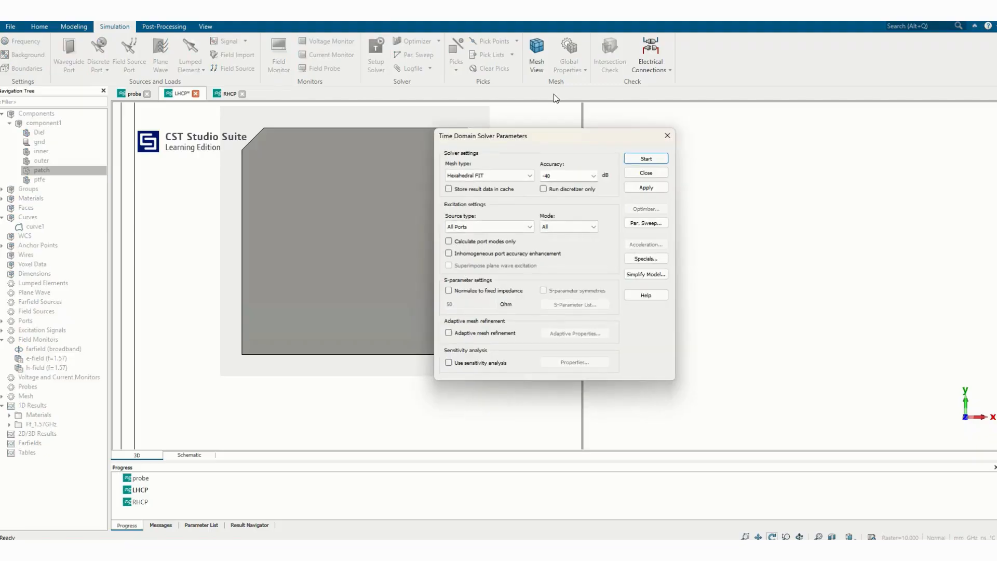
pyautogui.click(646, 159)
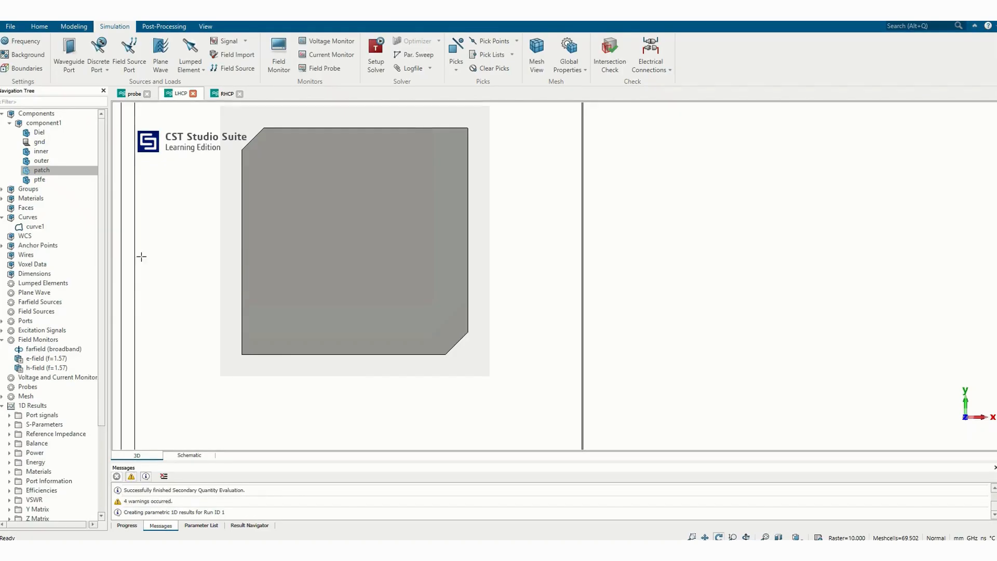
# Step: Plot the 1.57 GHz surface current on the rotated LHCP patch and animate the field
pyautogui.scroll(-4, 76, 468)
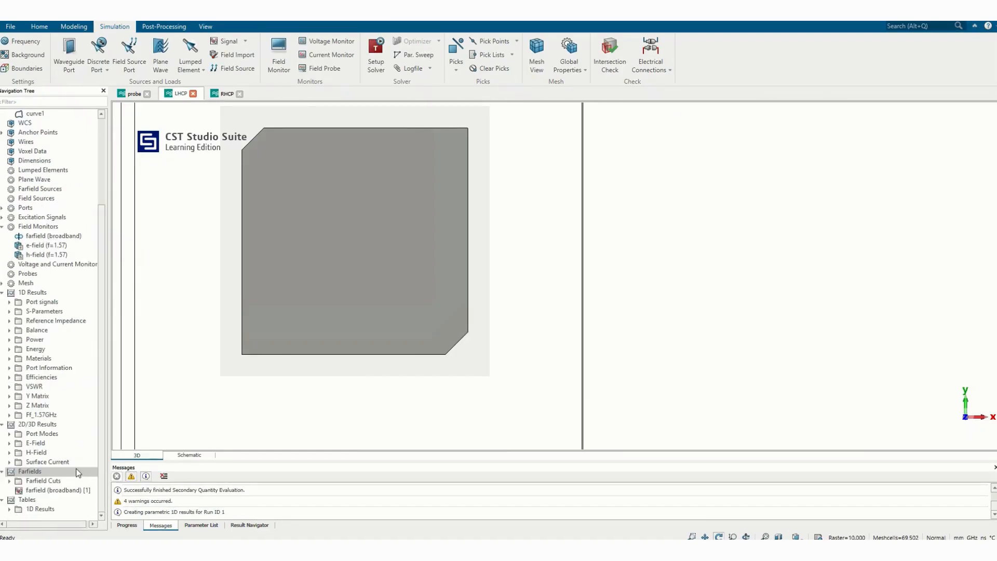
pyautogui.click(9, 461)
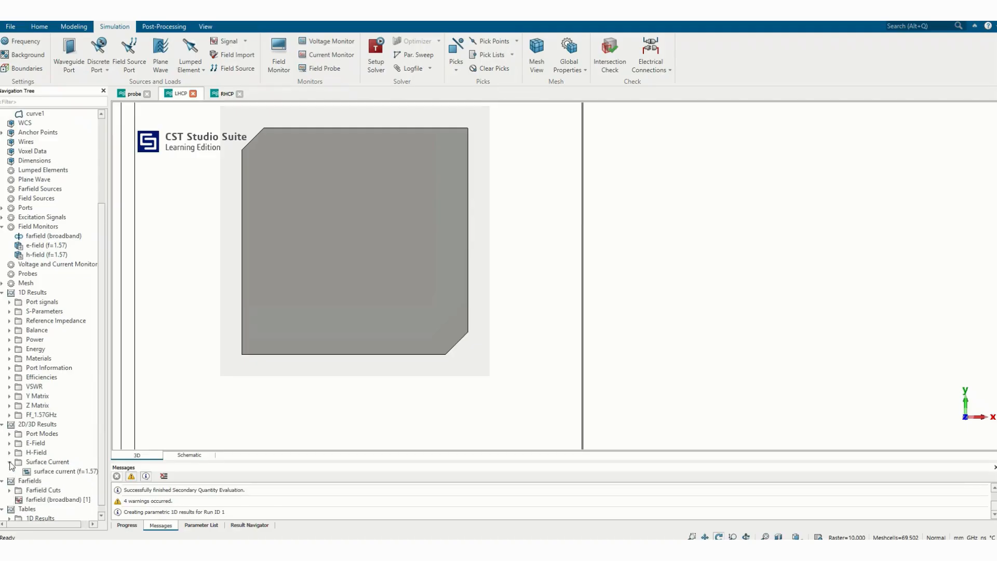
pyautogui.click(44, 471)
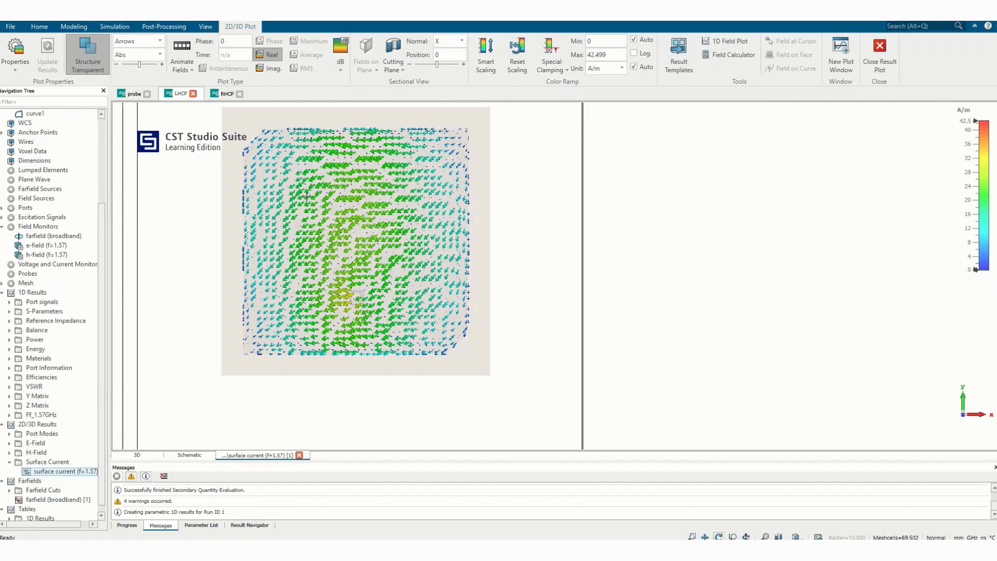
pyautogui.click(185, 51)
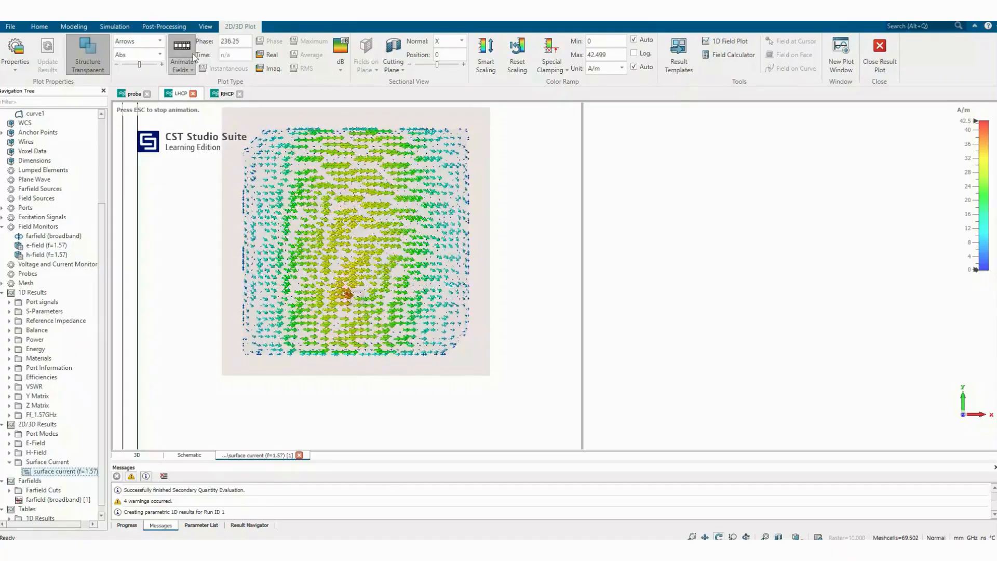
# Step: Review the animation step count and rate of the surface current plot and accept the settings
pyautogui.click(19, 57)
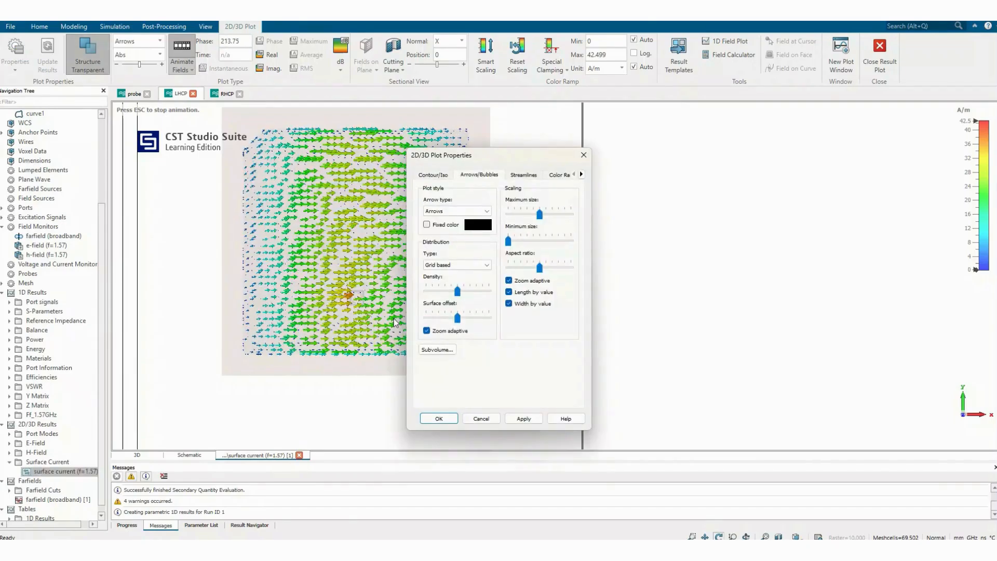
pyautogui.click(581, 174)
pyautogui.click(551, 174)
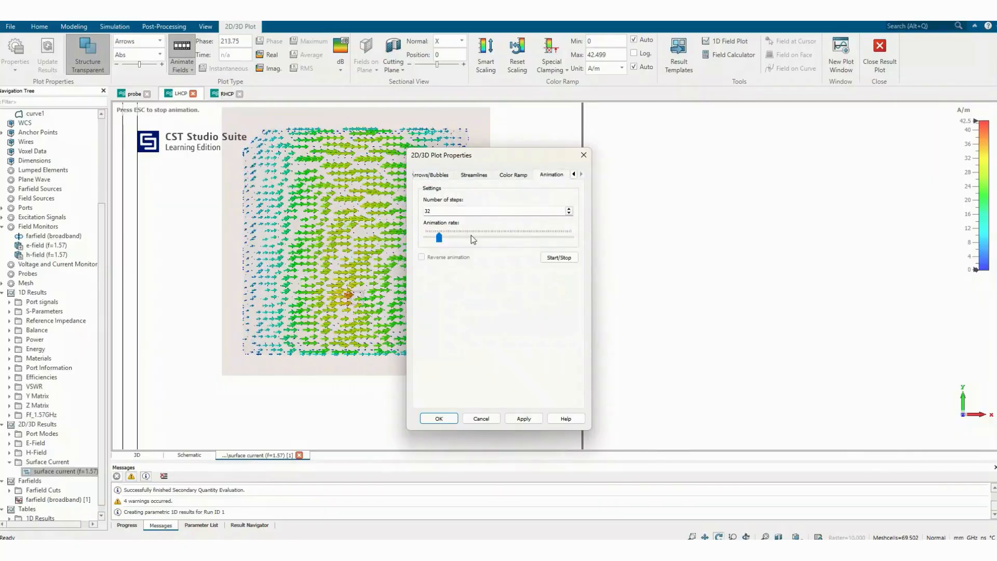
pyautogui.click(439, 418)
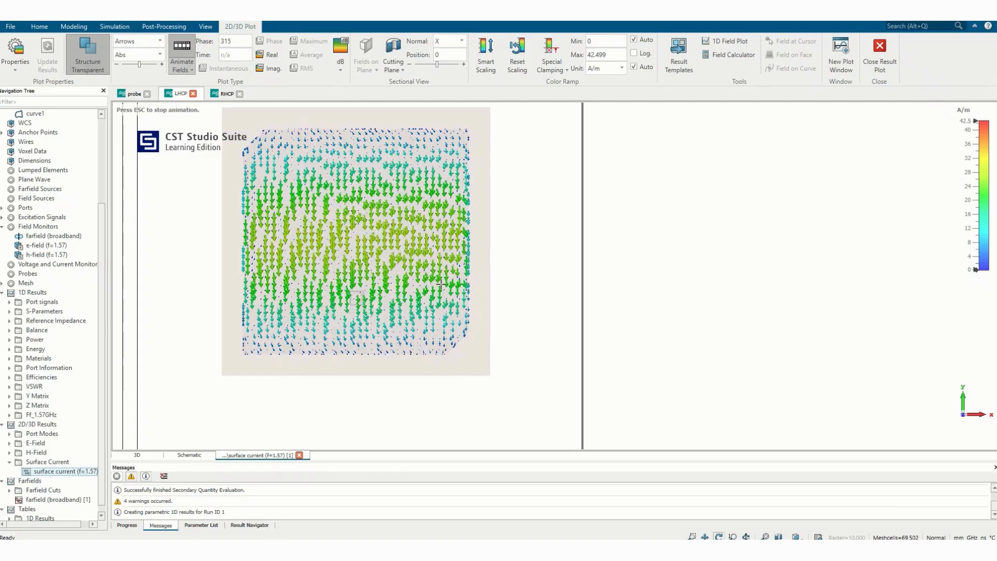
# Step: Plot the 1.57 GHz surface current in the RHCP project and view it straight onto the XY plane
pyautogui.click(226, 94)
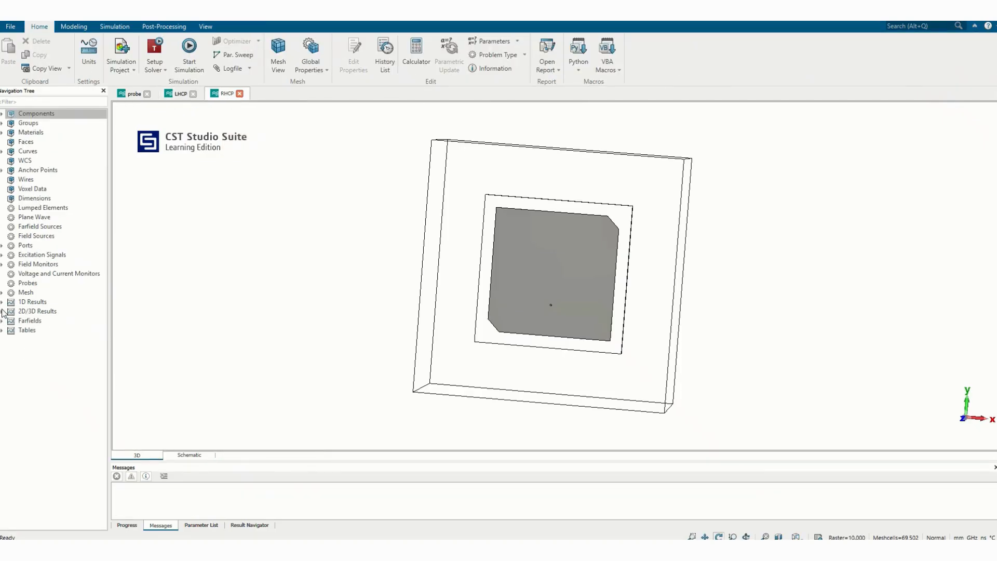
pyautogui.click(2, 311)
pyautogui.click(10, 349)
pyautogui.click(32, 358)
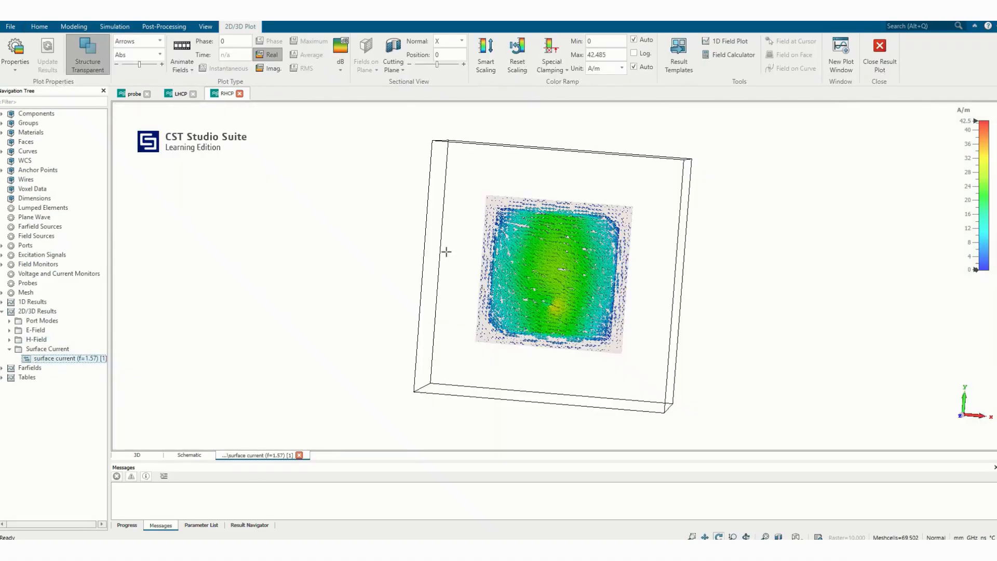
pyautogui.scroll(5, 497, 295)
pyautogui.moveTo(812, 373); pyautogui.dragTo(777, 385)
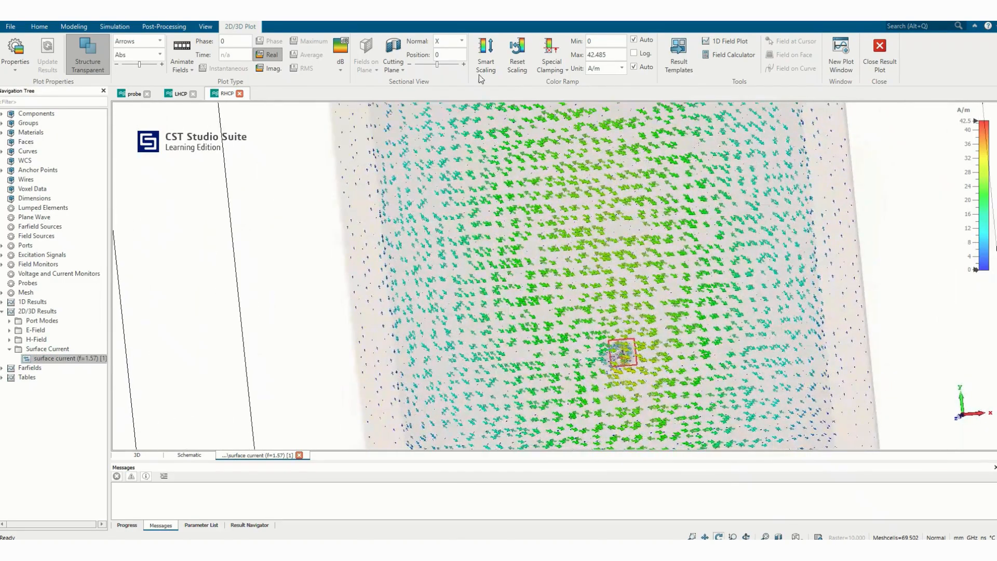
pyautogui.click(206, 27)
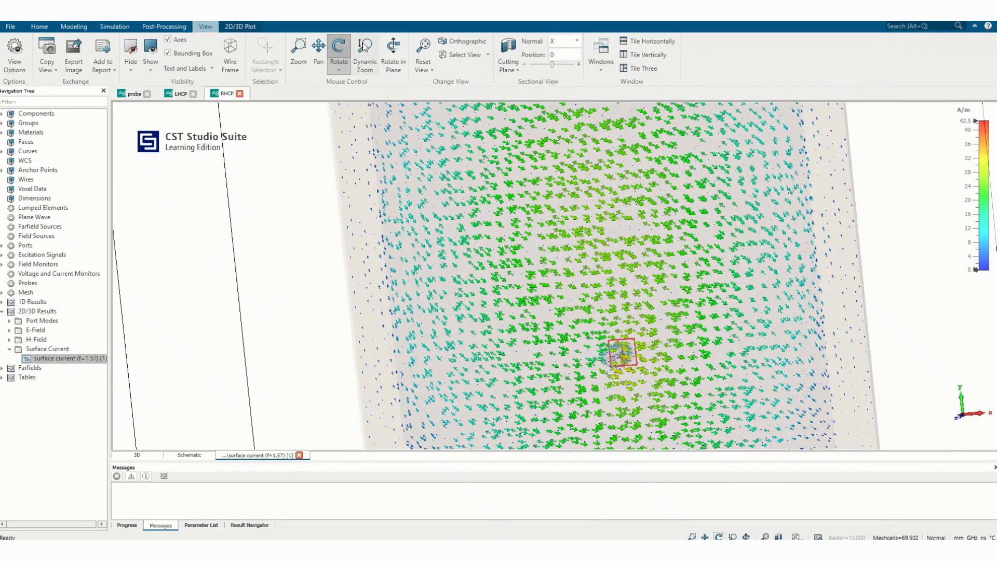
pyautogui.click(471, 57)
pyautogui.click(459, 91)
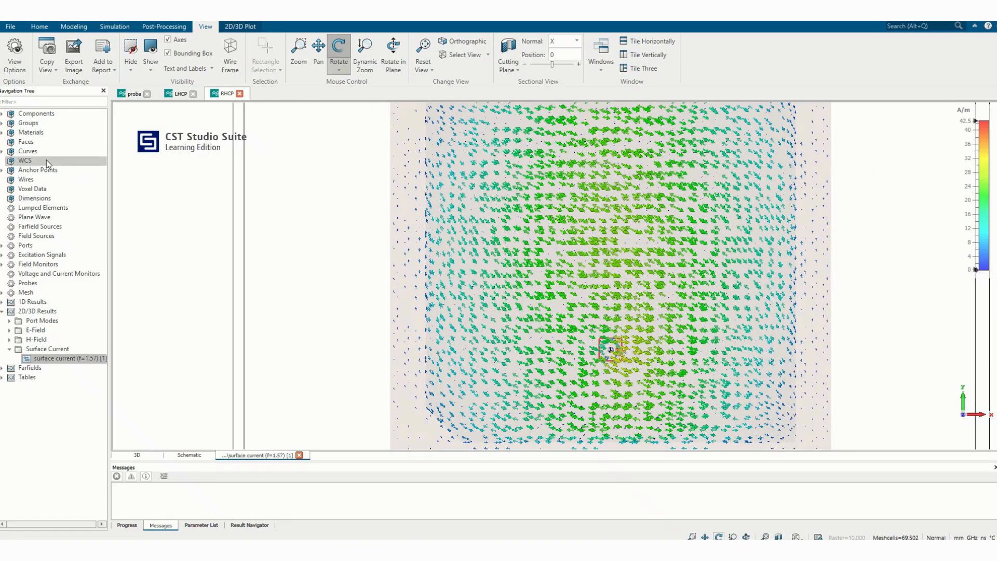
# Step: Limit the RHCP surface current plot to the patch of component1 and animate the field
pyautogui.doubleClick(9, 116)
pyautogui.click(10, 123)
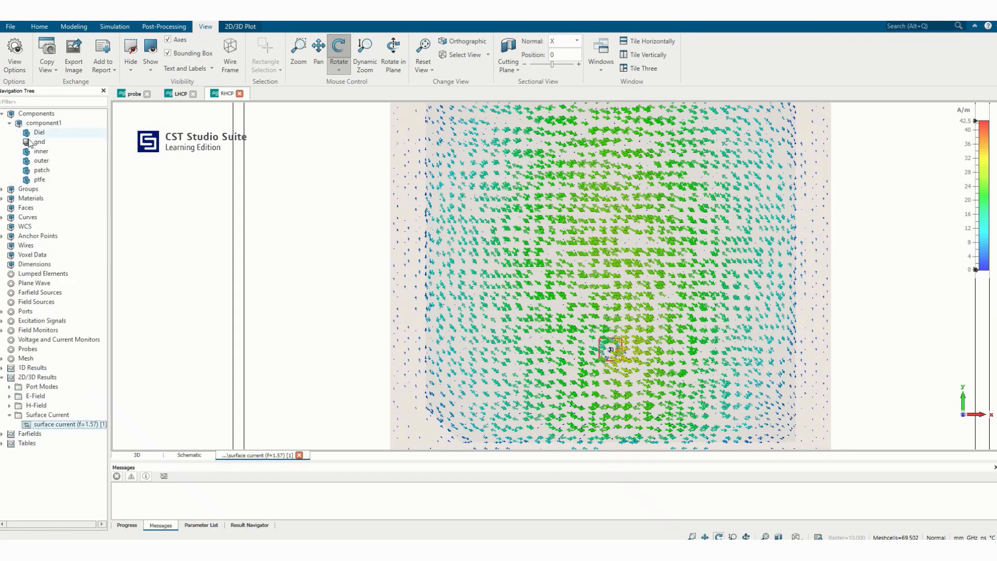
pyautogui.click(38, 170)
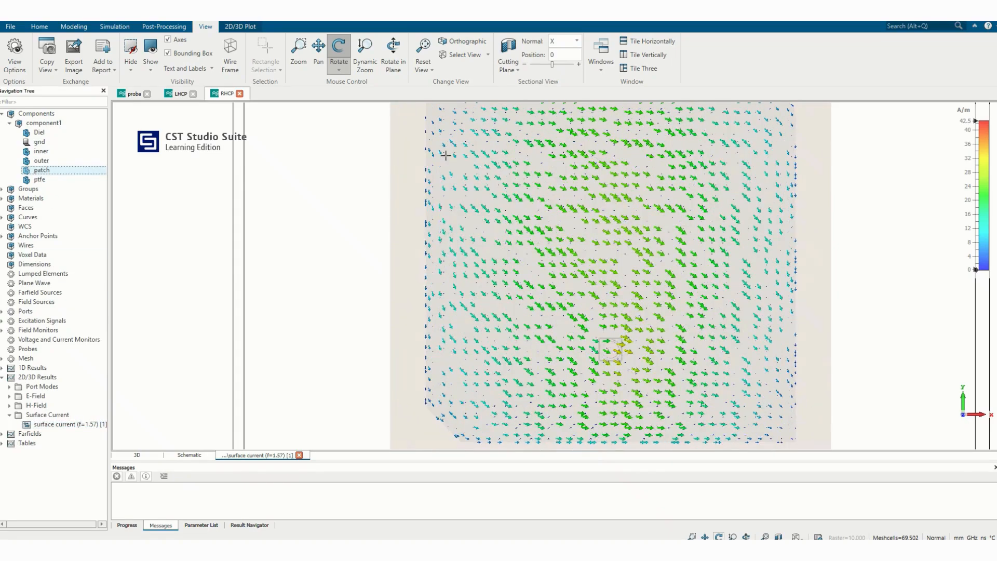
pyautogui.click(240, 26)
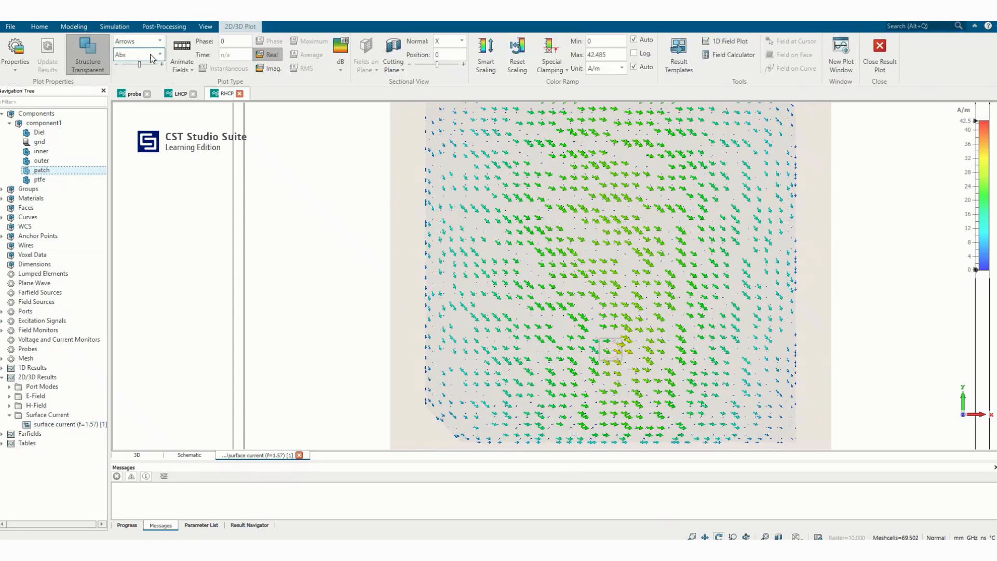
pyautogui.click(175, 48)
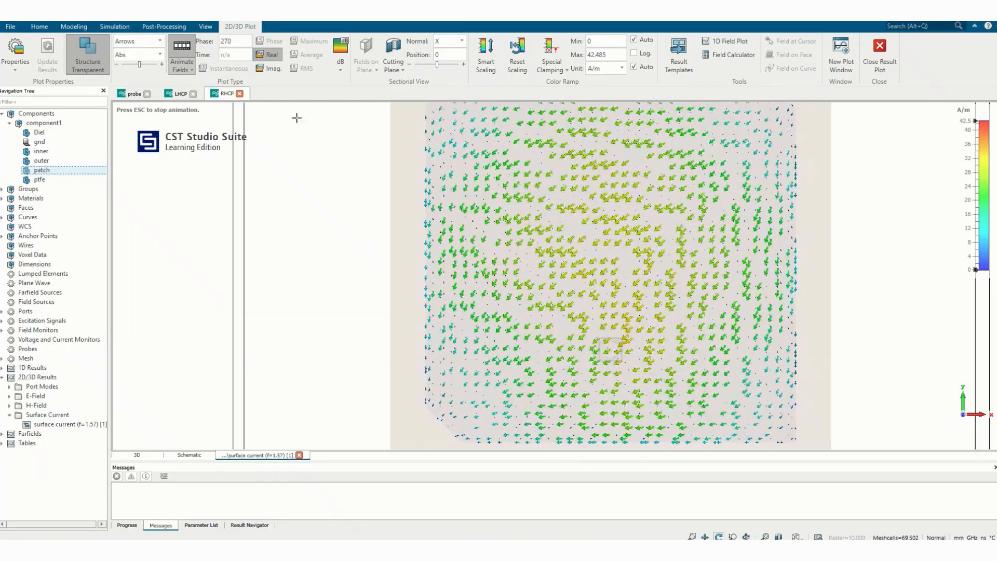
# Step: Compare the rotation direction of the animated surface currents in the LHCP and RHCP projects
pyautogui.click(179, 93)
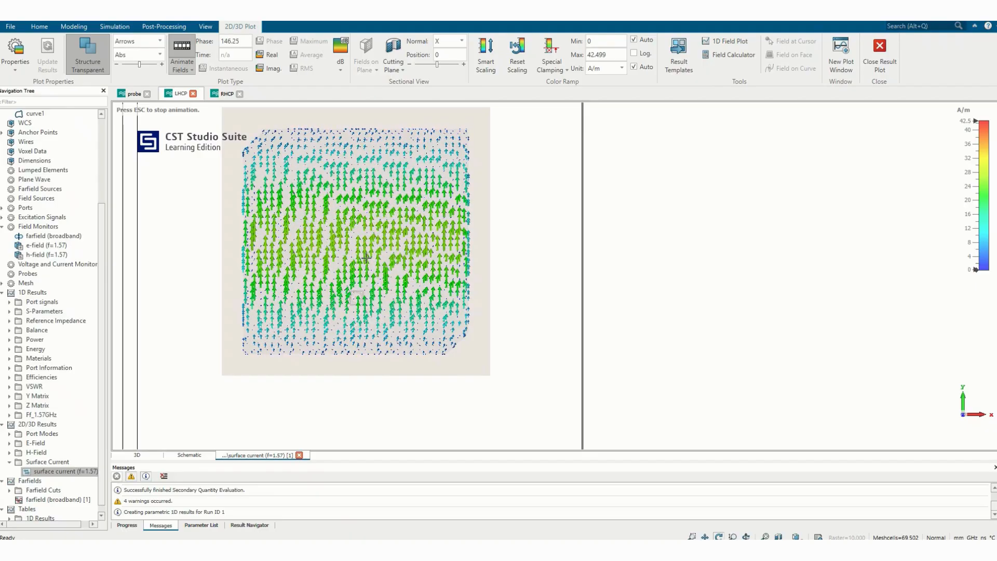
pyautogui.click(226, 94)
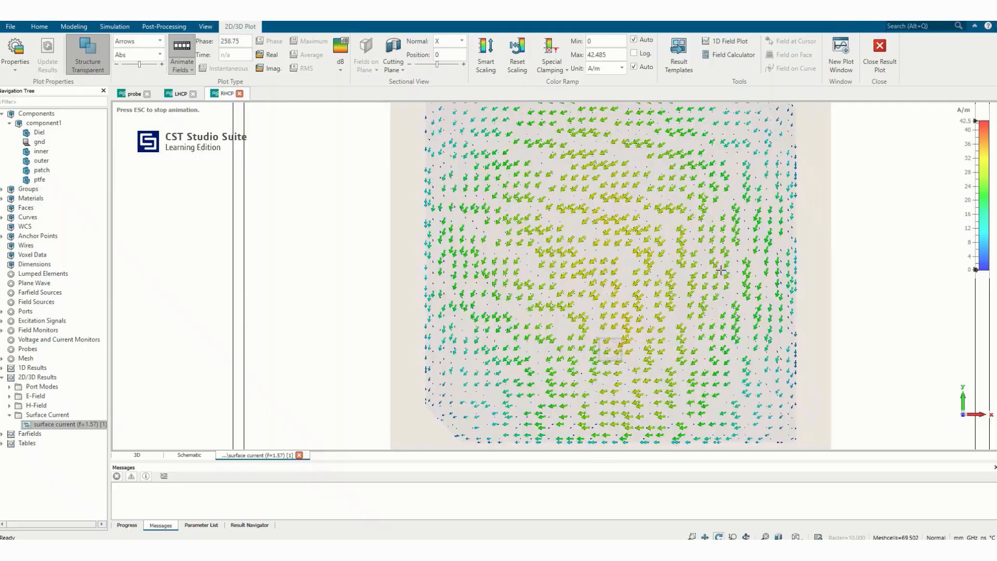
pyautogui.click(180, 93)
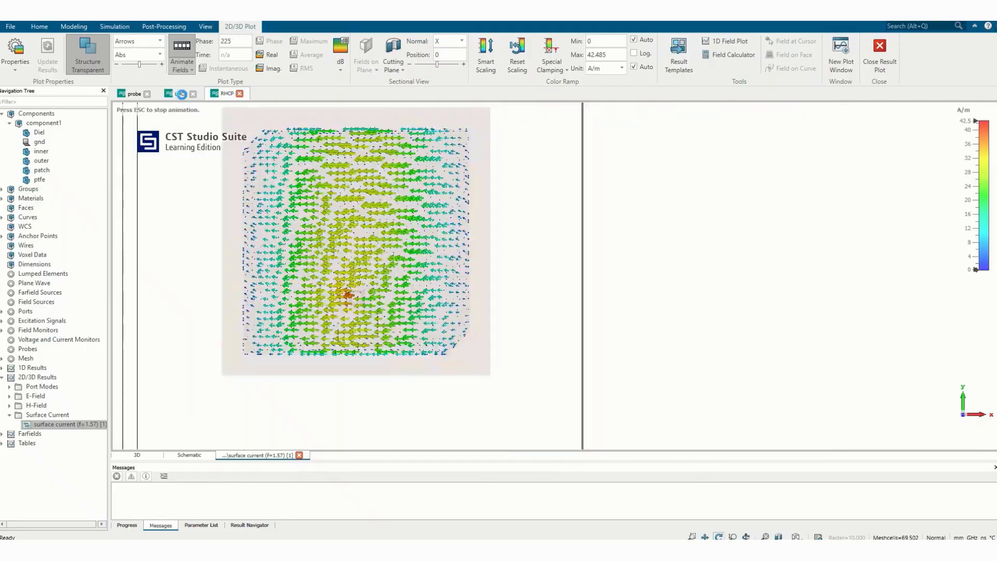
# Step: Stop the LHCP animation, examine the patch's surface current at phases of 0 and 45 degrees, and switch to the probe project
pyautogui.click(183, 51)
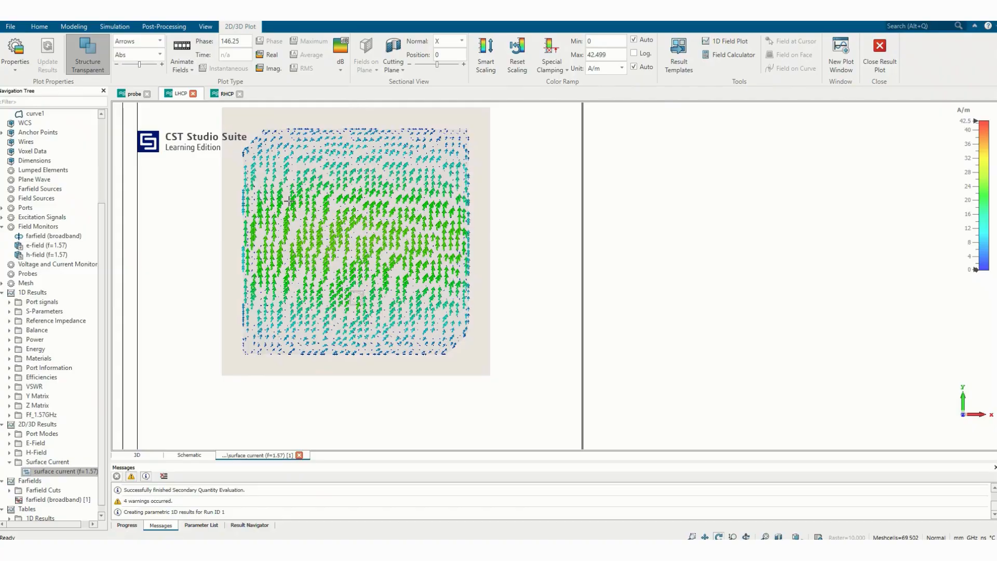
pyautogui.click(250, 42)
pyautogui.write('0')
pyautogui.press('Return')
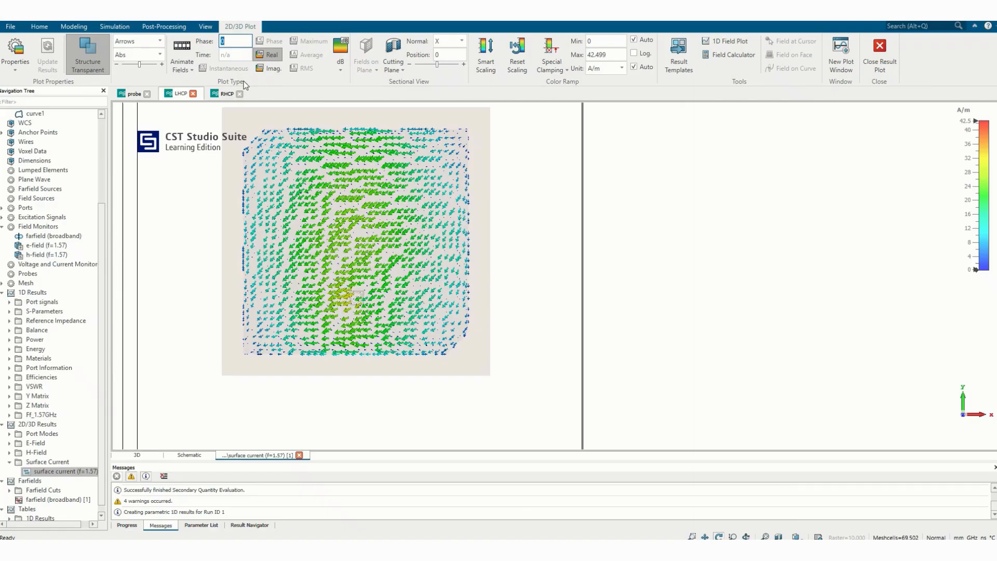
pyautogui.press('Return')
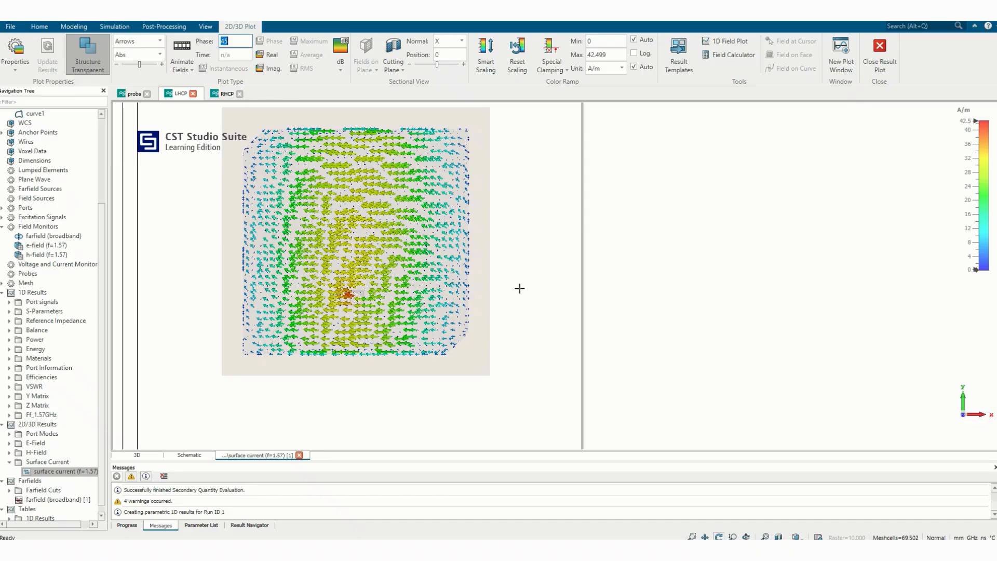
pyautogui.click(135, 93)
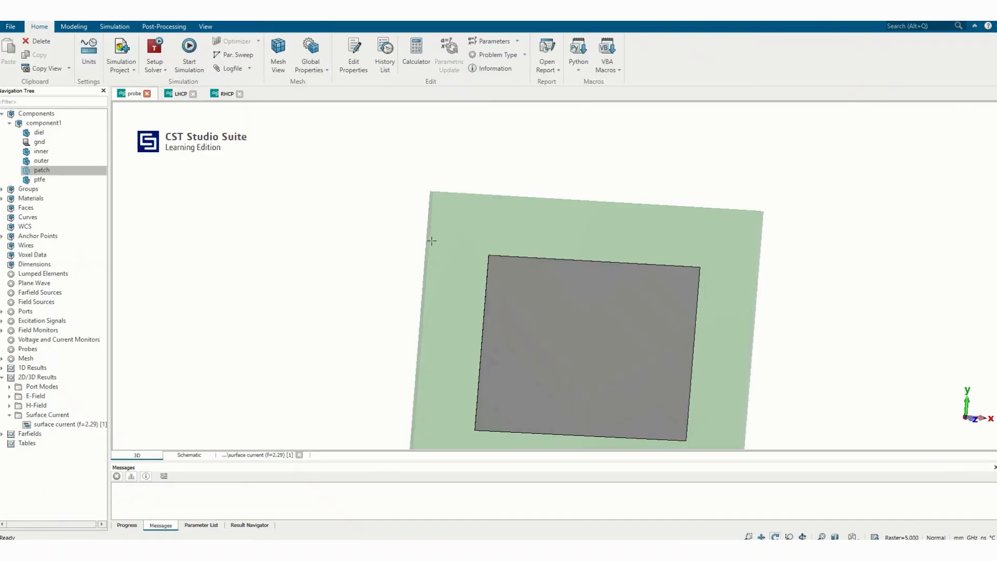
# Step: Plot the probe project's 2.29 GHz surface current and lower the colour ramp maximum to about 34 A/m
pyautogui.scroll(1, 697, 304)
pyautogui.scroll(-3, 697, 304)
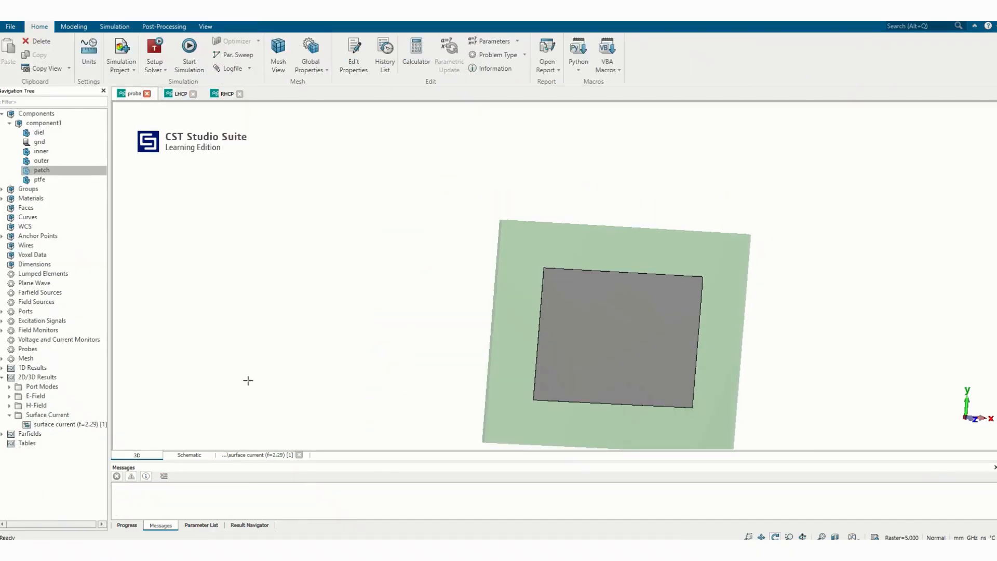
pyautogui.click(91, 424)
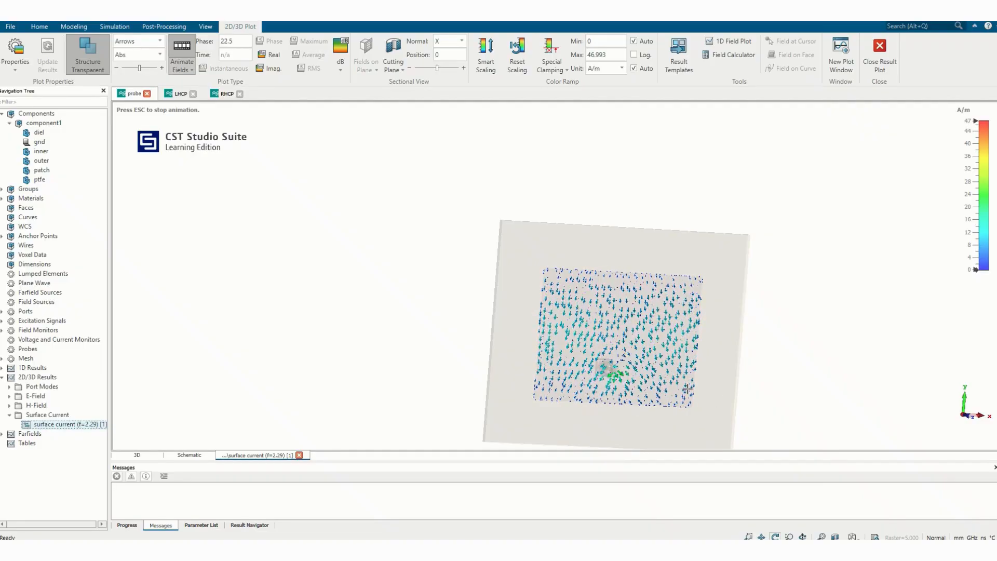
pyautogui.moveTo(969, 174); pyautogui.dragTo(978, 136)
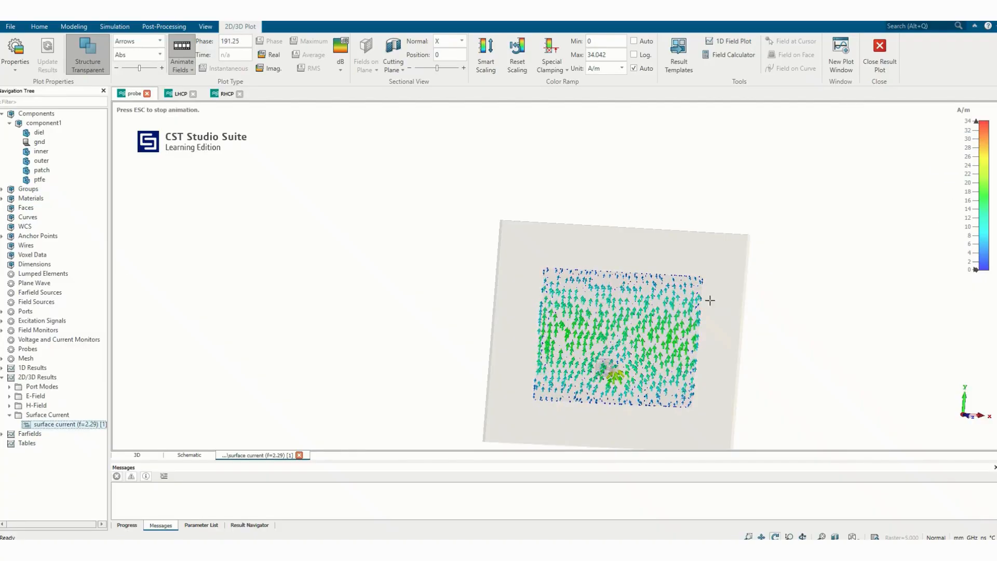
# Step: Show the animated surface current on all of component1, then limit it to the patch and examine its direction
pyautogui.click(48, 124)
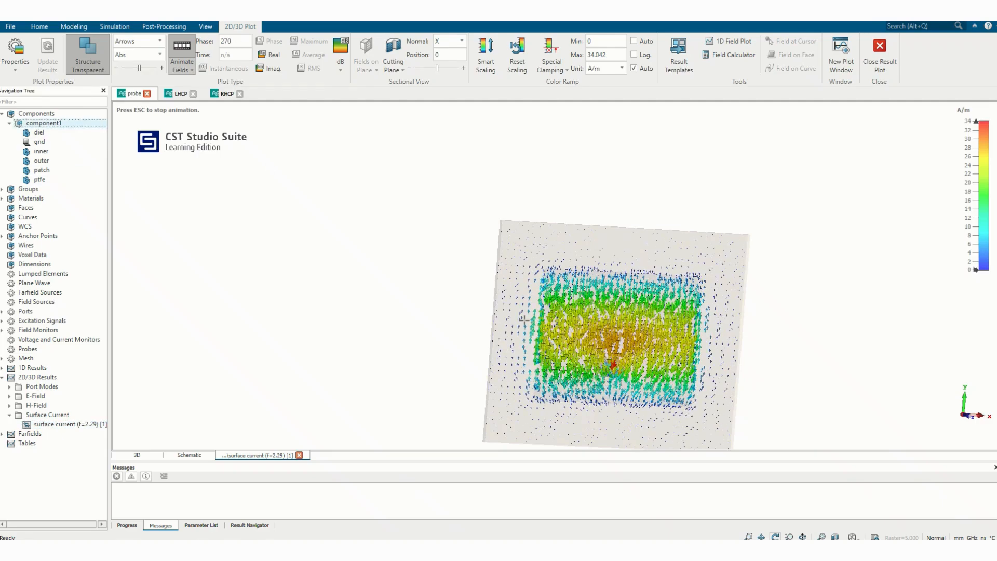
pyautogui.click(44, 161)
pyautogui.click(47, 170)
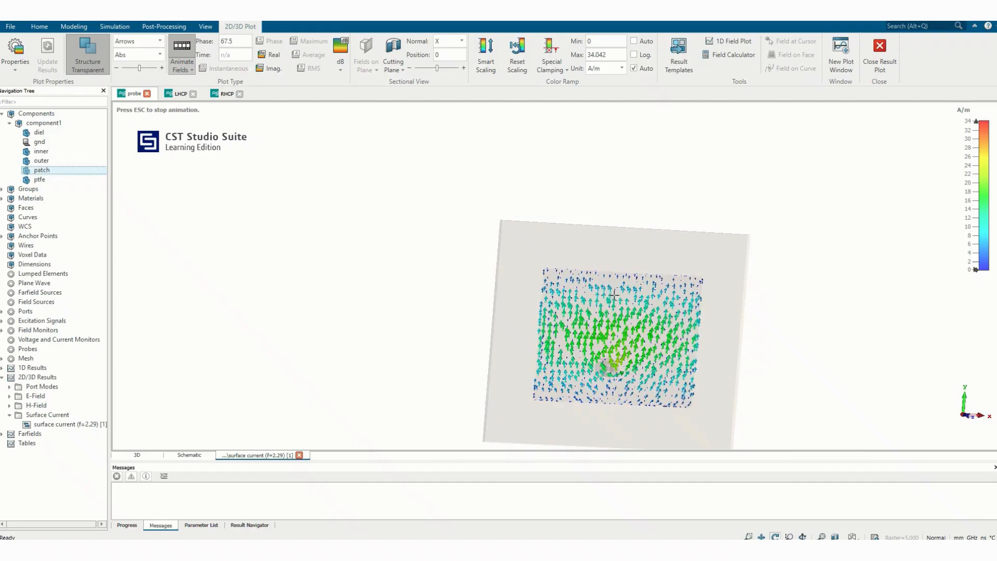
# Step: Return to the LHCP project and animate its 1.57 GHz surface current to examine the rotation
pyautogui.click(179, 94)
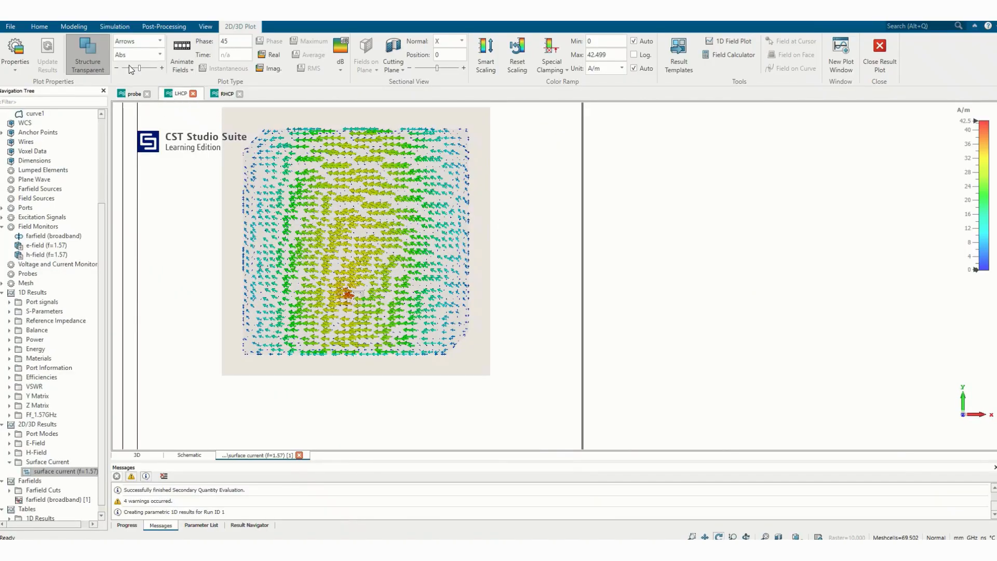
pyautogui.click(189, 53)
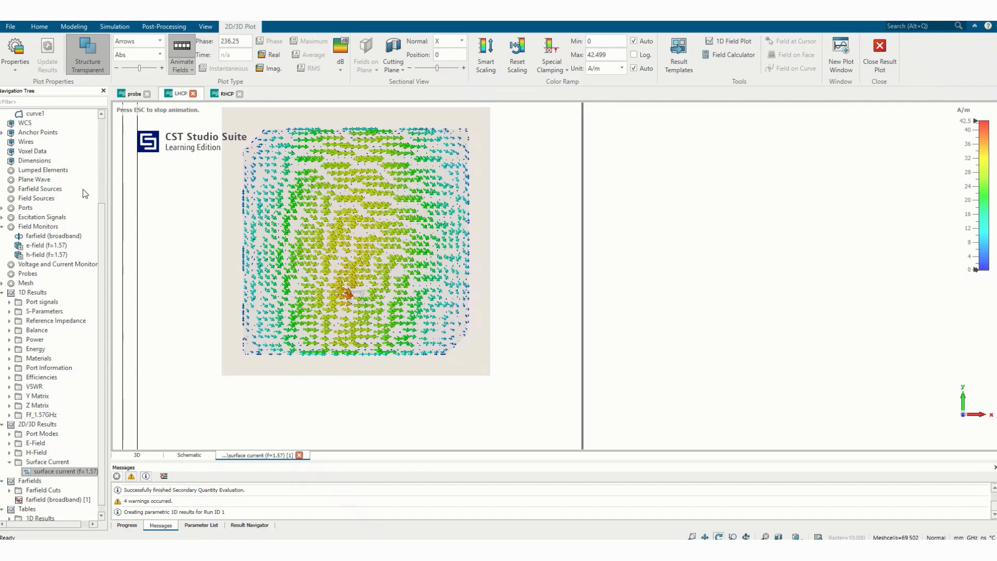
# Step: Open the Axial Ratio result from the LHCP project's 1D result tables
pyautogui.scroll(-1, 77, 410)
pyautogui.click(9, 509)
pyautogui.doubleClick(48, 517)
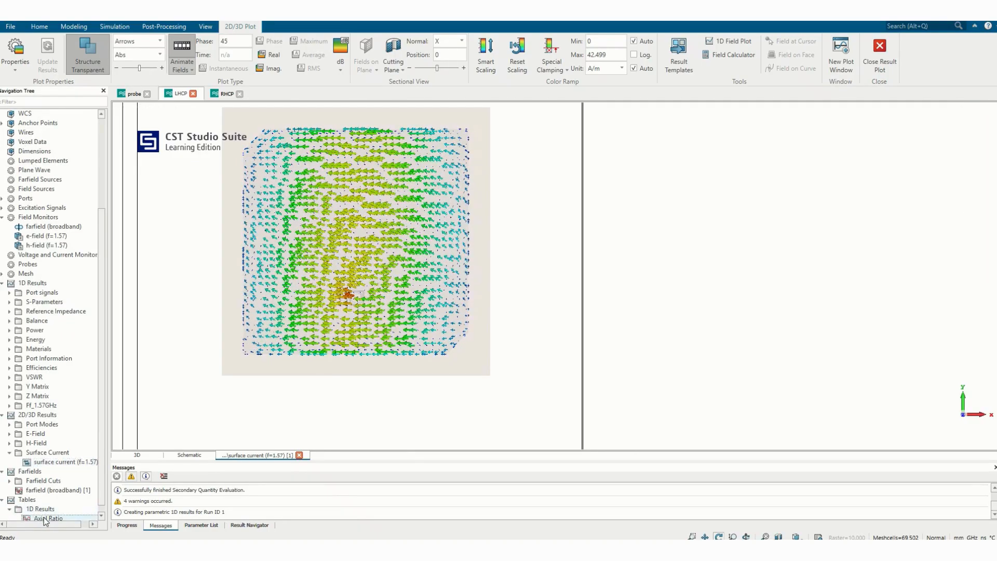